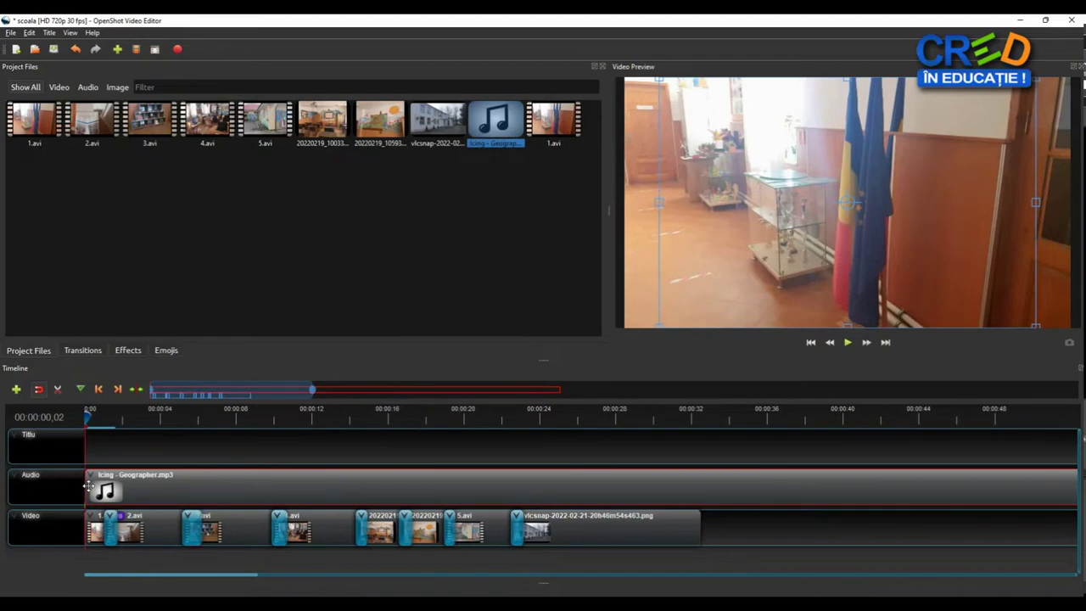
# Play the project from the beginning to review the video with its background music, and pause near the end
pyautogui.click(810, 342)
pyautogui.click(851, 343)
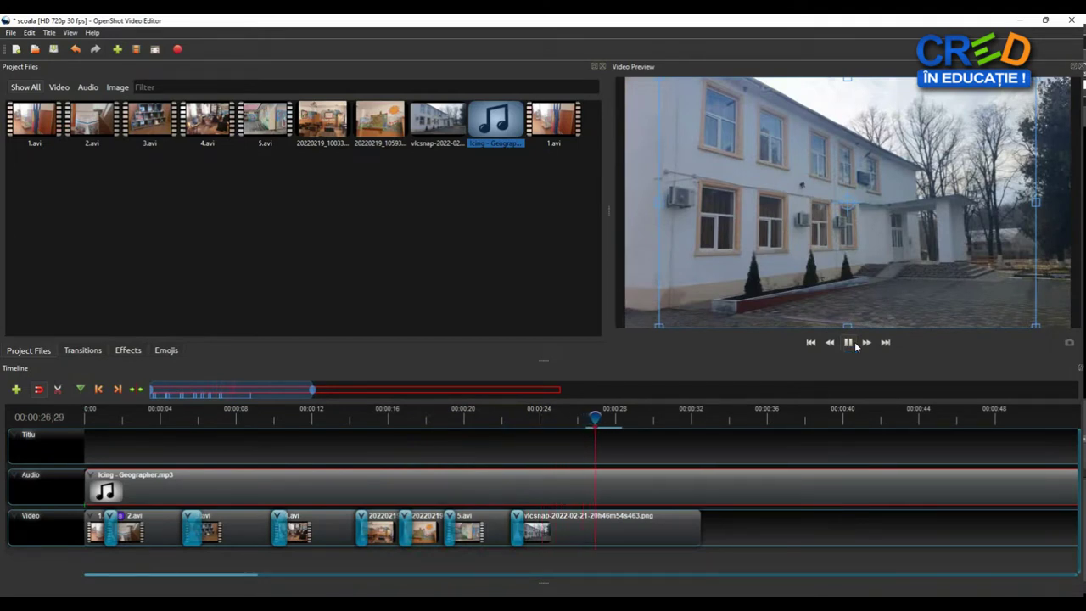
pyautogui.click(850, 343)
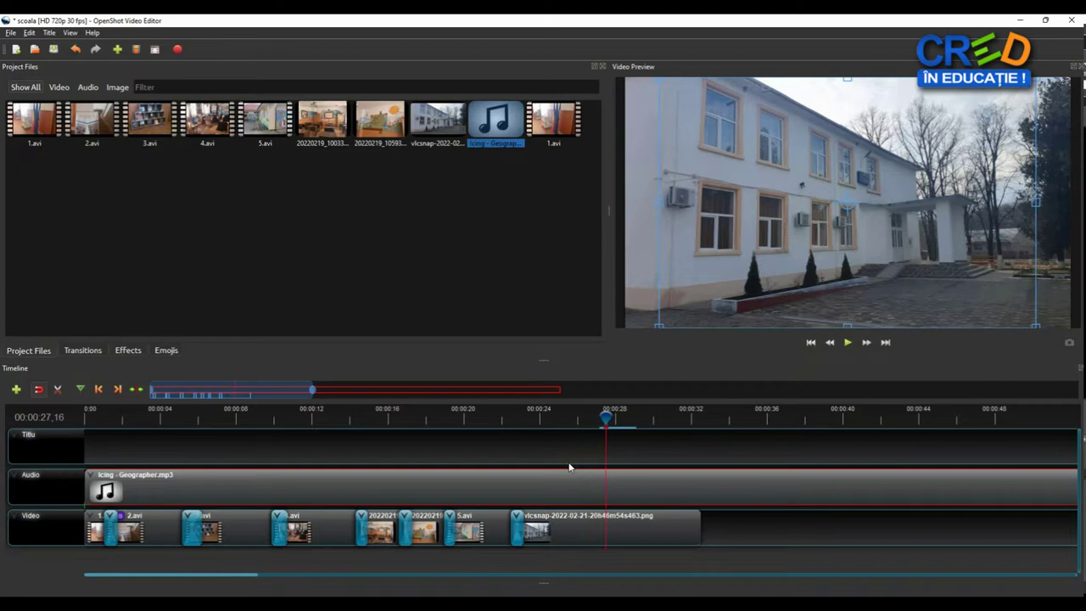
# Display the waveform of the Icing - Geographer.mp3 clip on the Audio track
pyautogui.rightClick(153, 480)
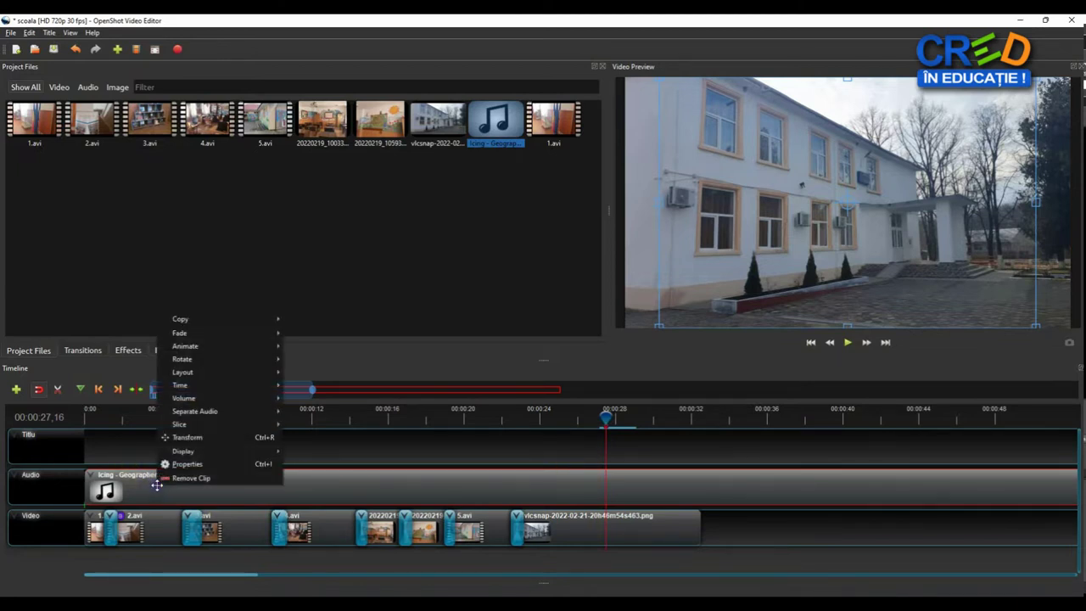
pyautogui.moveTo(200, 459)
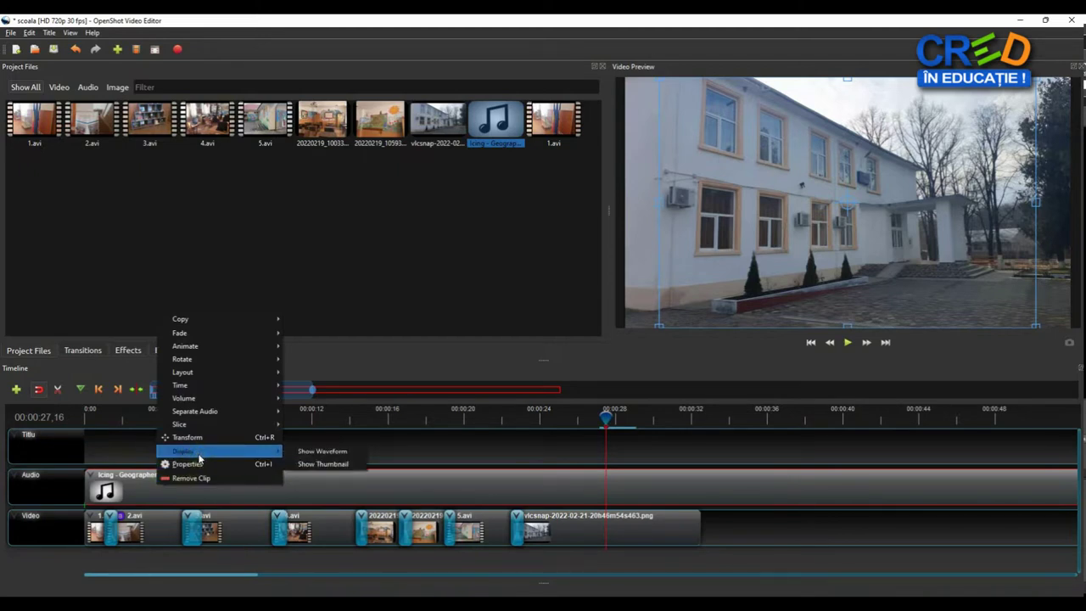
pyautogui.click(344, 456)
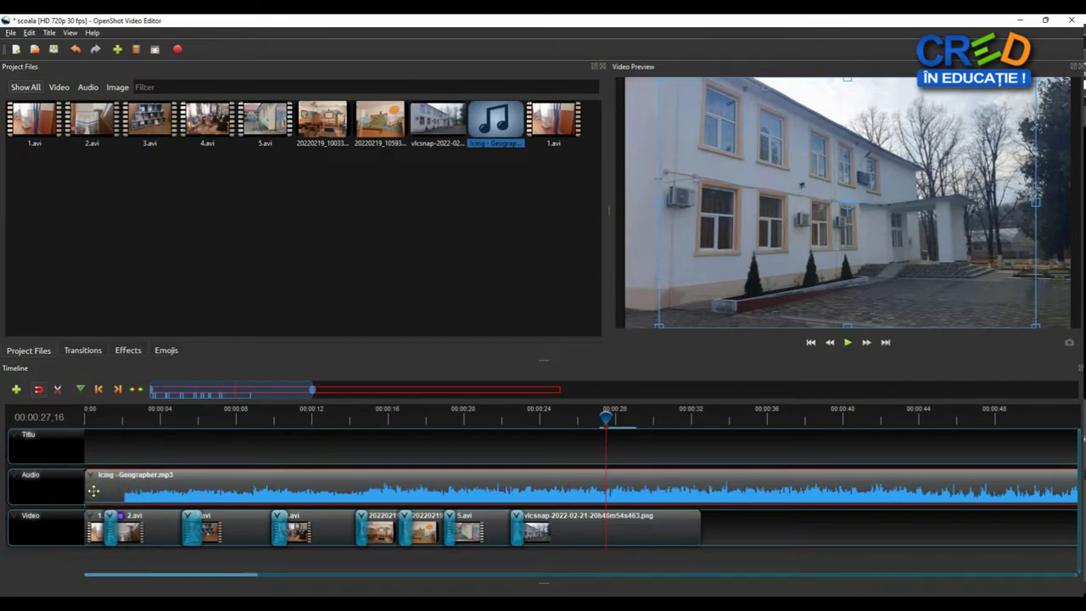
# Slice the music clip at about 2 seconds, where the sound begins, and delete the silent opening piece
pyautogui.click(57, 388)
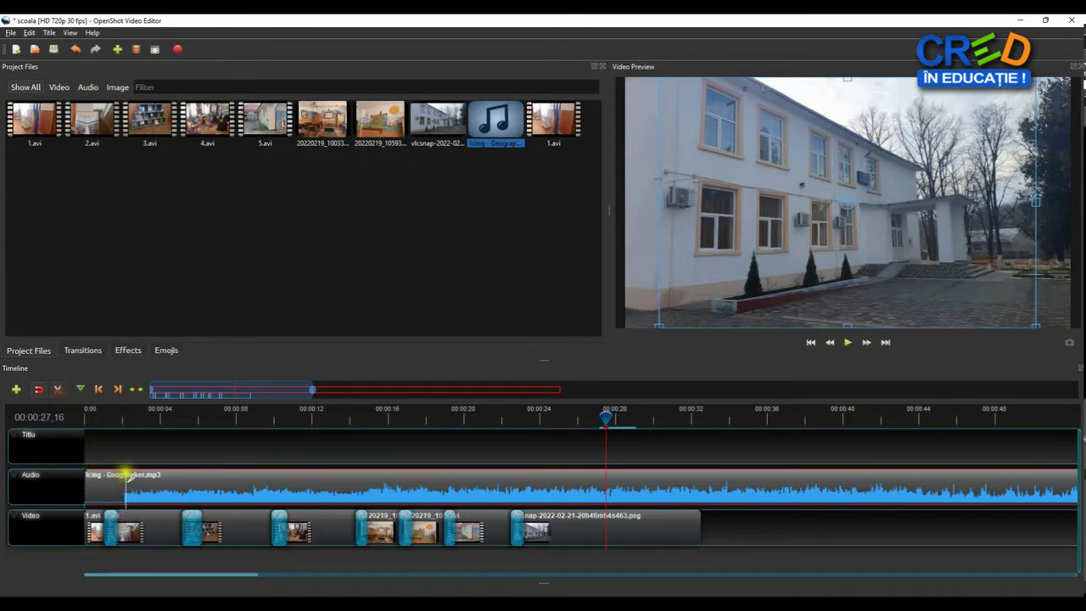
pyautogui.click(124, 472)
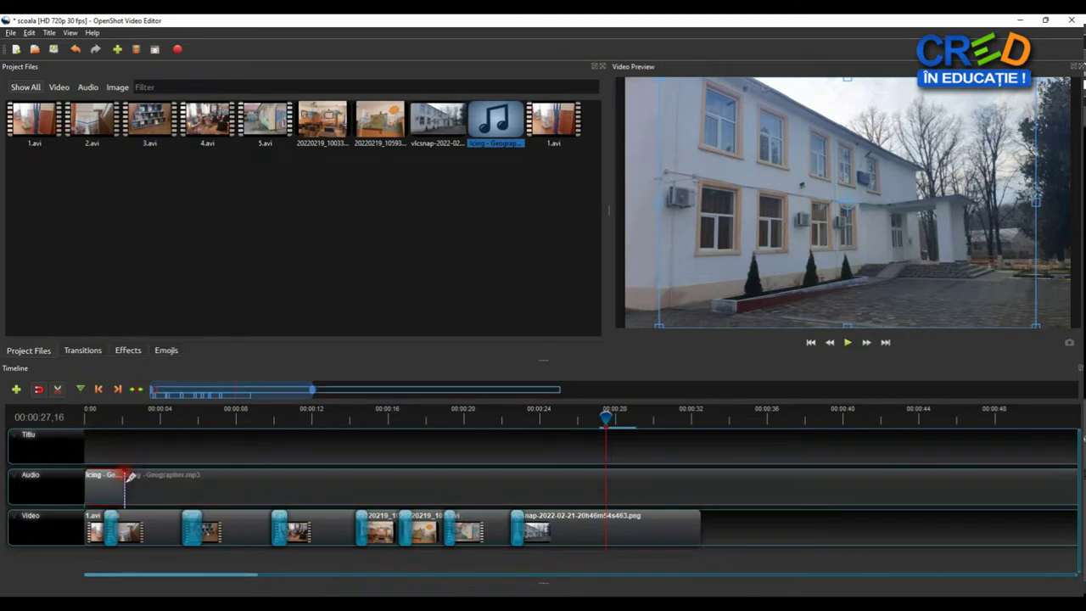
pyautogui.click(57, 388)
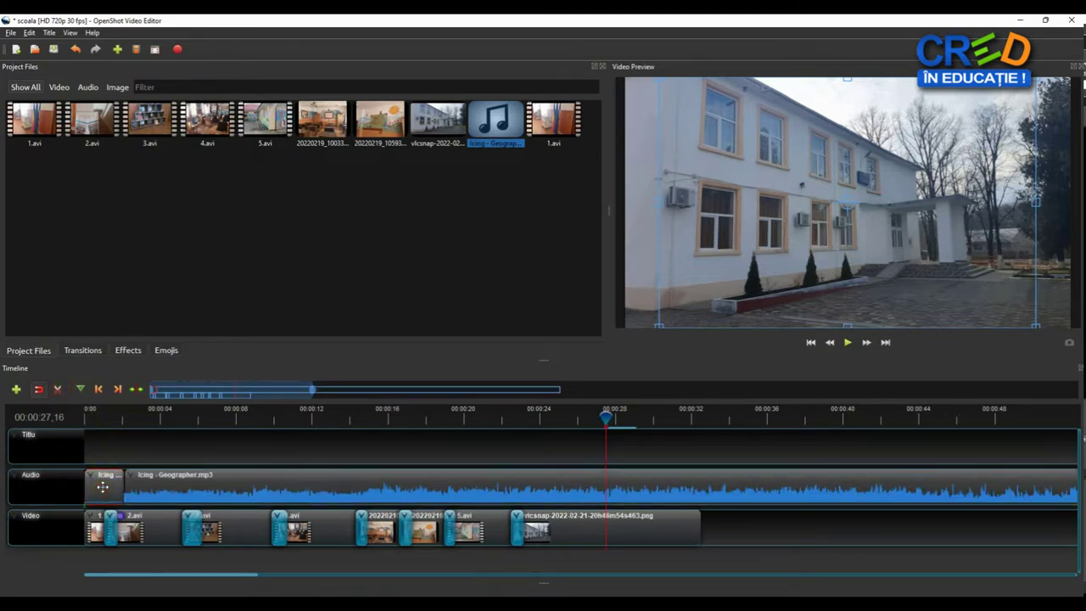
pyautogui.press('Delete')
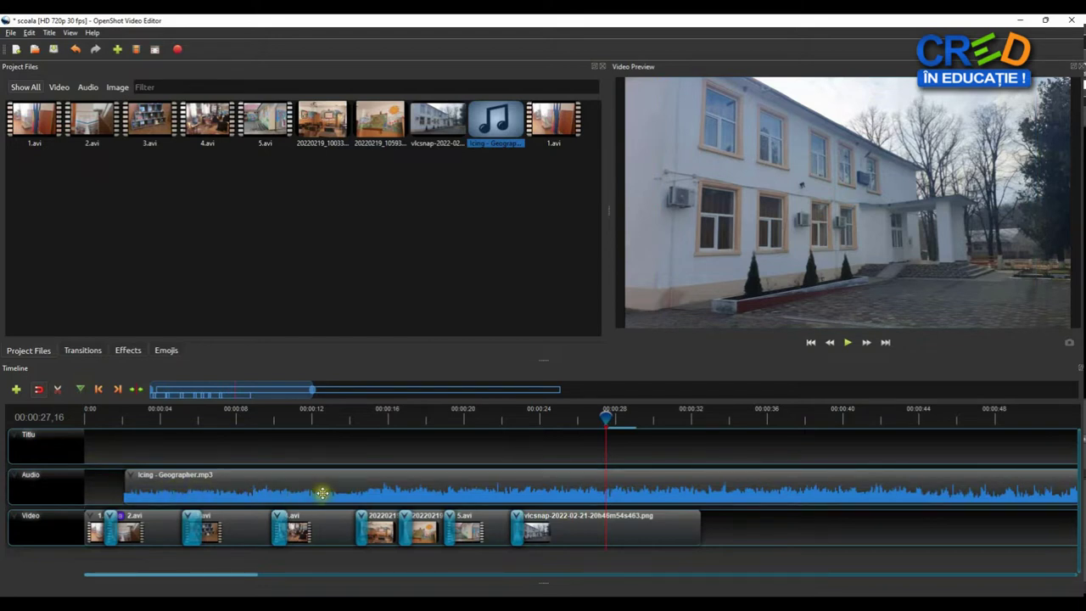
# Move the remaining music clip to the start of the Audio track and save the project
pyautogui.moveTo(310, 484); pyautogui.dragTo(276, 492)
pyautogui.hotkey('ctrl', 's')
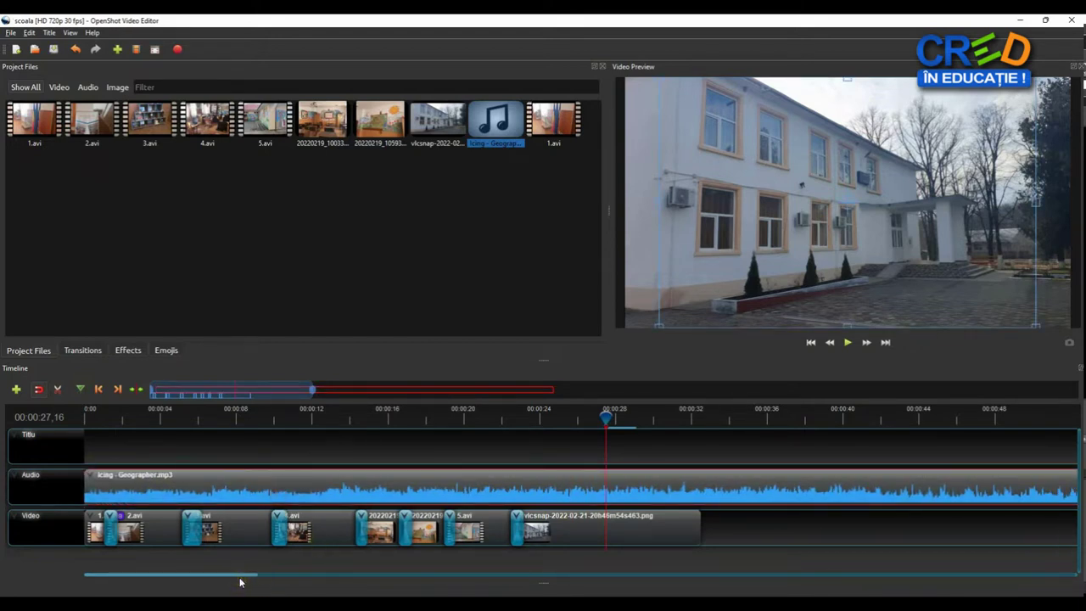
# Slice the music clip where the last video-track image ends and delete the excess music after the cut
pyautogui.click(57, 389)
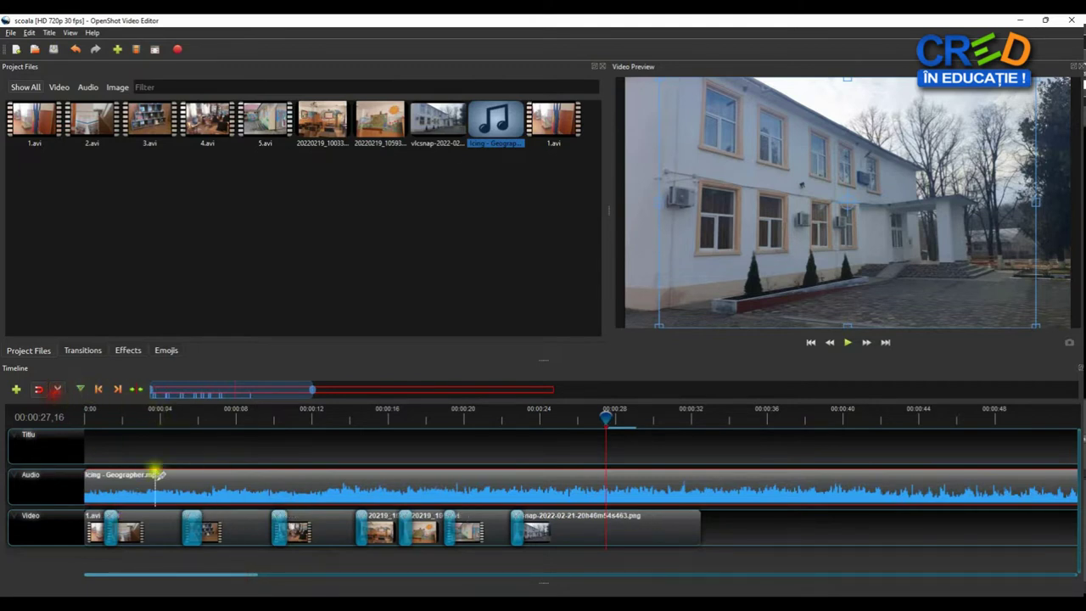
pyautogui.click(706, 477)
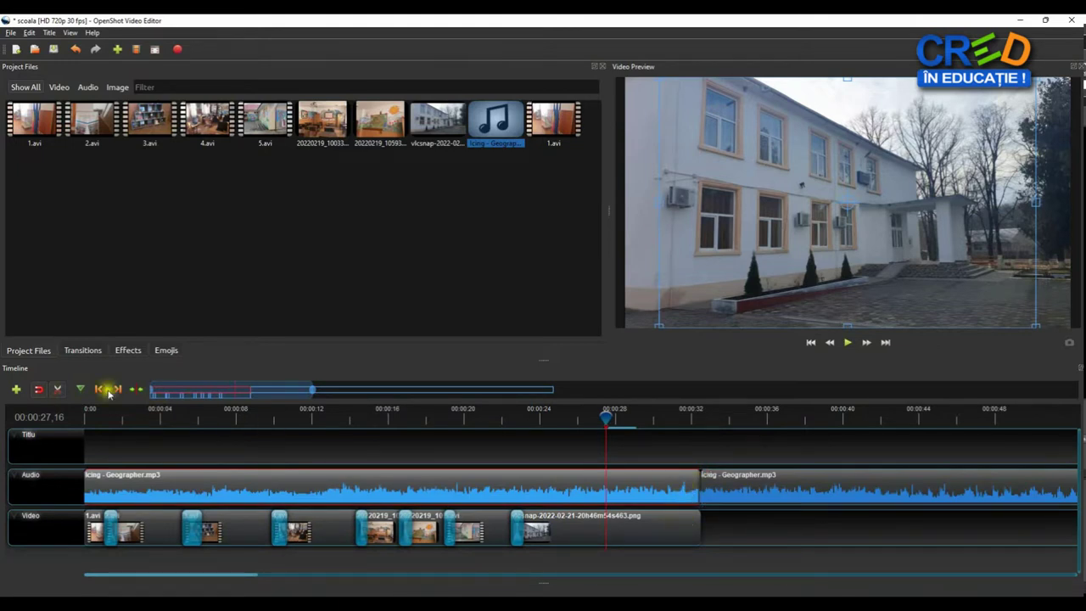
pyautogui.click(58, 386)
pyautogui.click(766, 482)
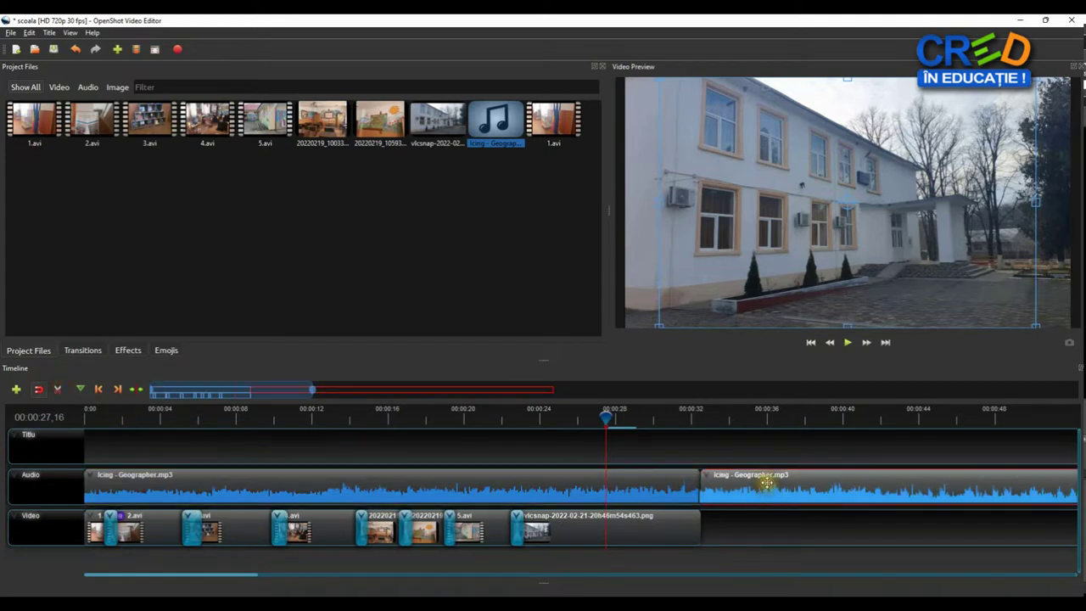
pyautogui.press('Delete')
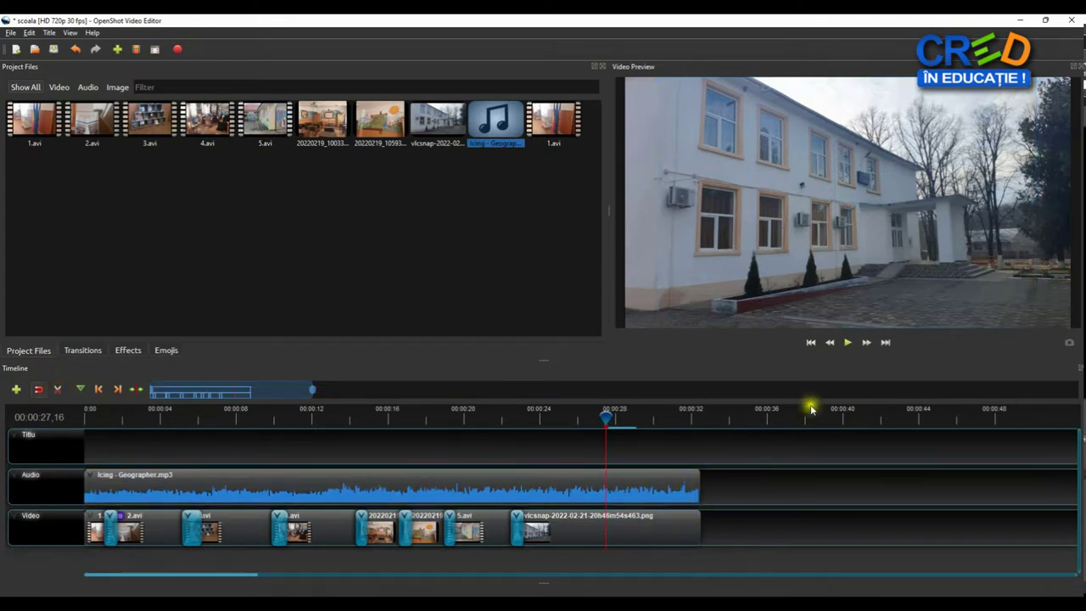
# Play the first few seconds of the project to check how the trimmed music starts
pyautogui.click(811, 342)
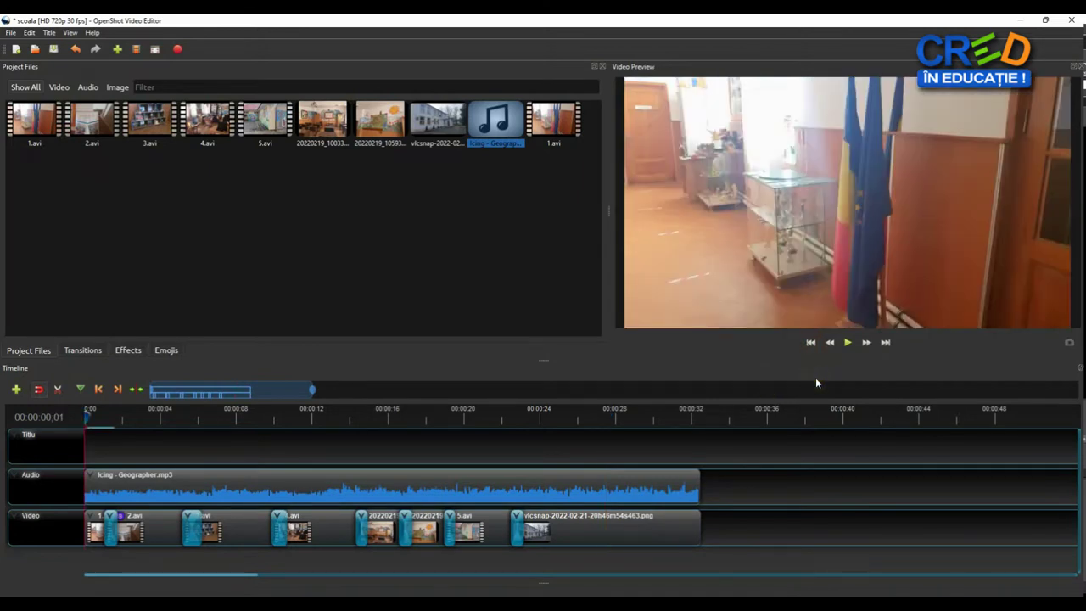
pyautogui.click(850, 342)
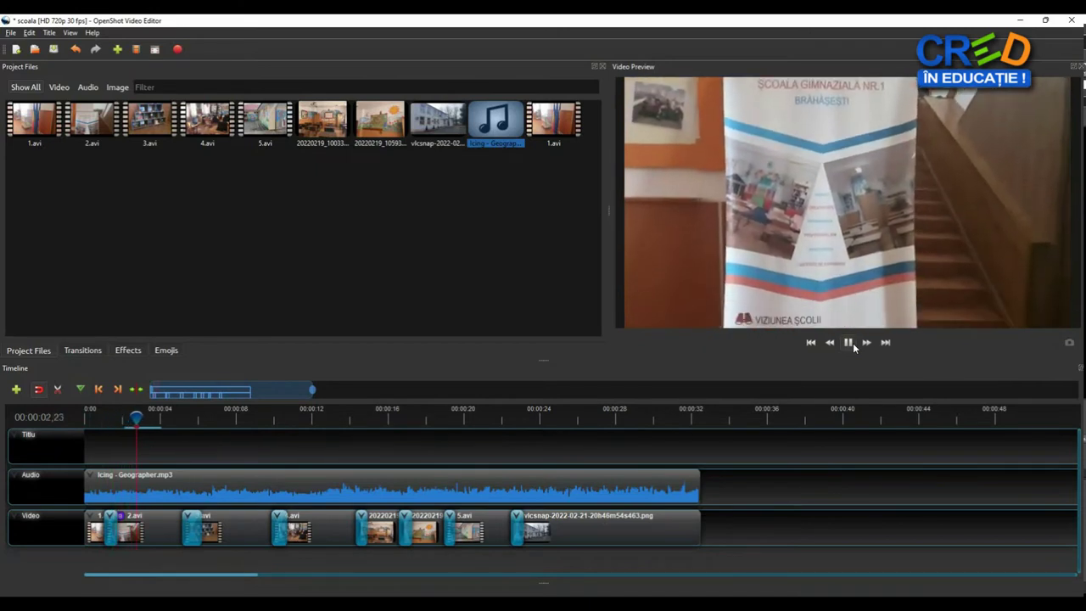
pyautogui.click(850, 343)
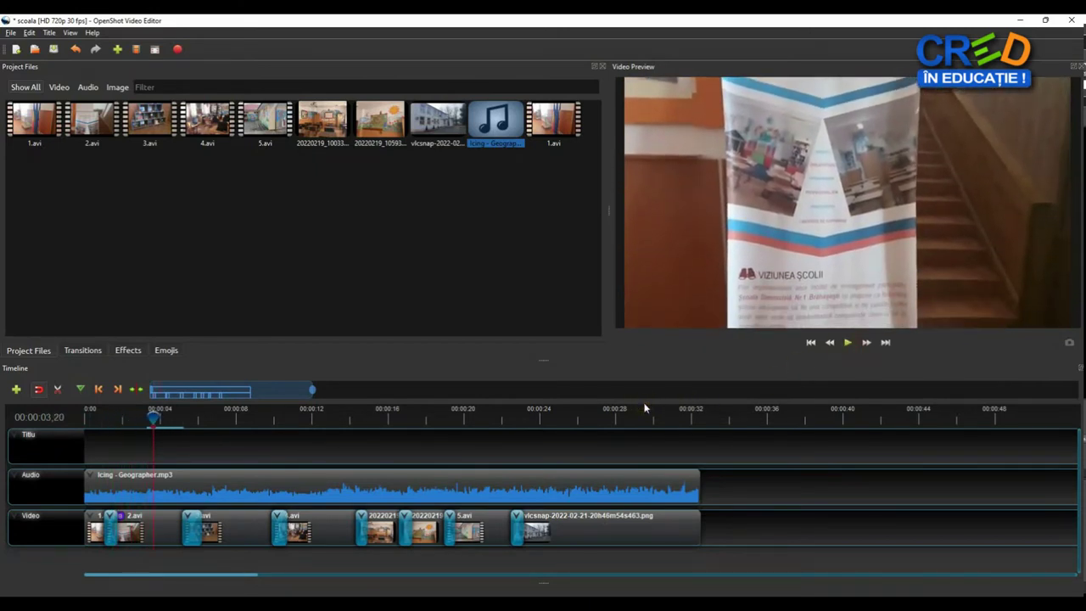
# Apply the volume effect Fade In (Fast) to the start of the music clip
pyautogui.click(188, 489)
pyautogui.click(87, 494)
pyautogui.click(225, 494)
pyautogui.rightClick(224, 484)
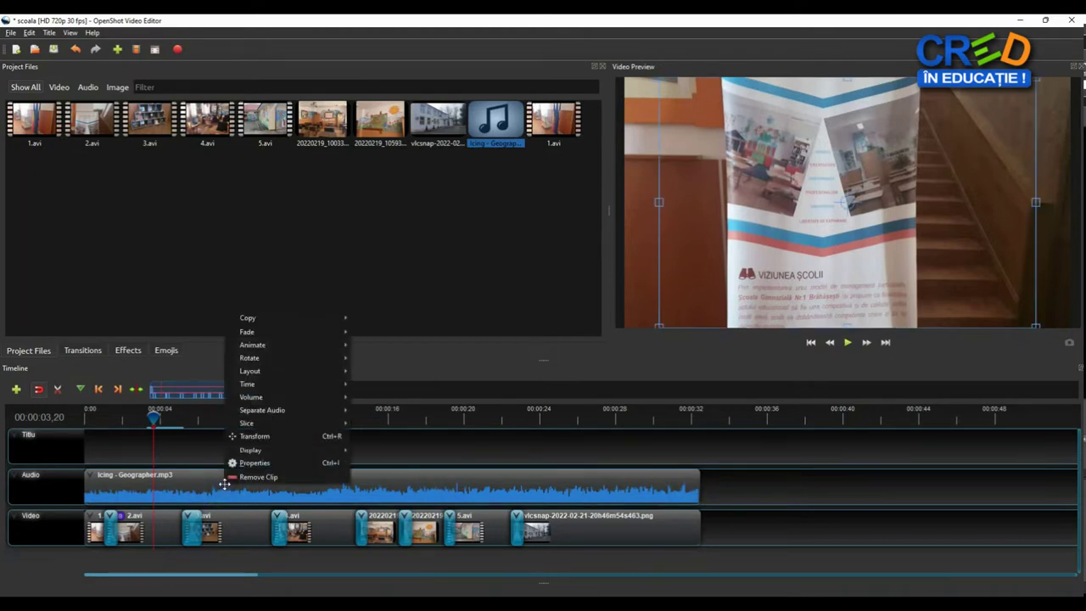
pyautogui.click(297, 399)
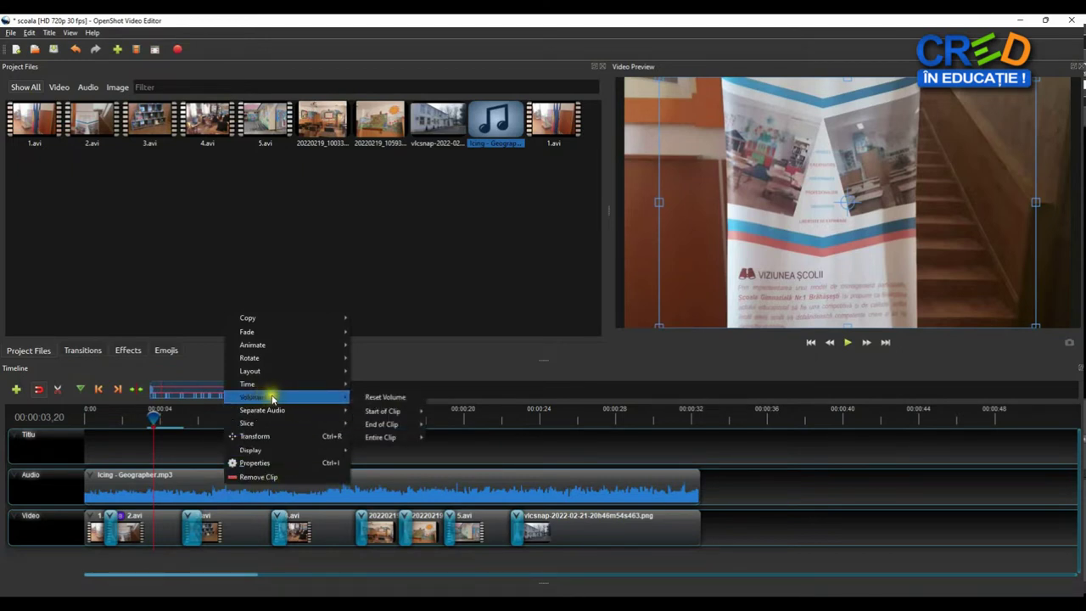
pyautogui.moveTo(377, 411)
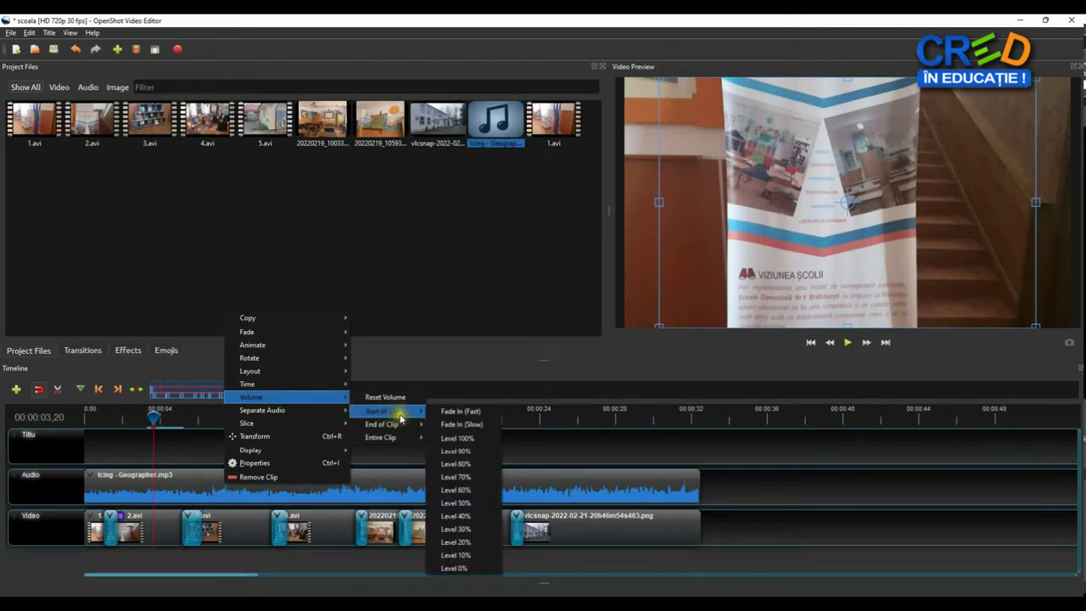
pyautogui.click(480, 413)
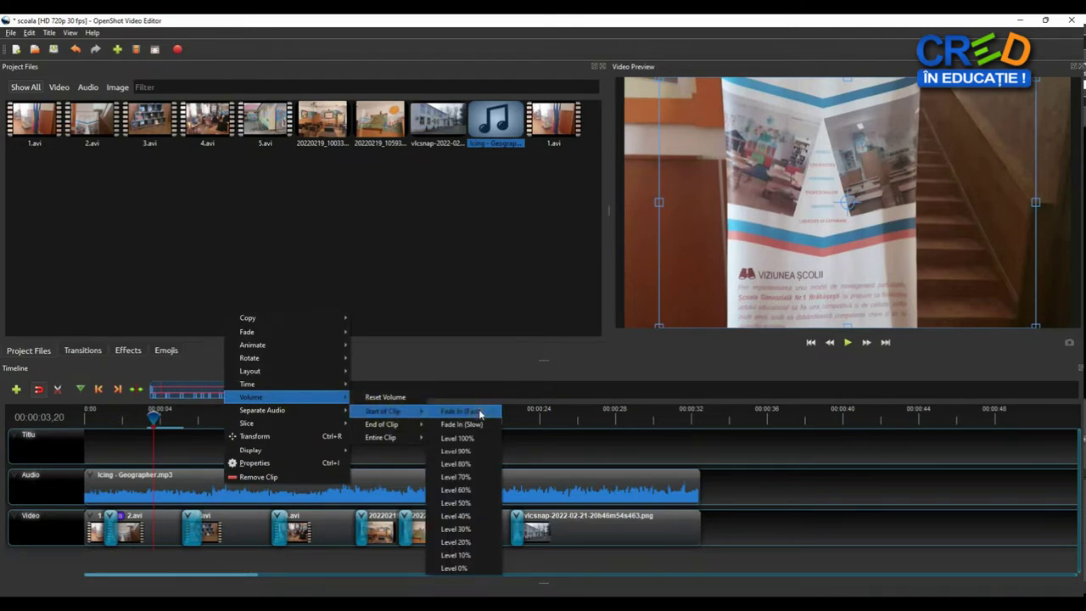
pyautogui.click(480, 413)
pyautogui.click(480, 413)
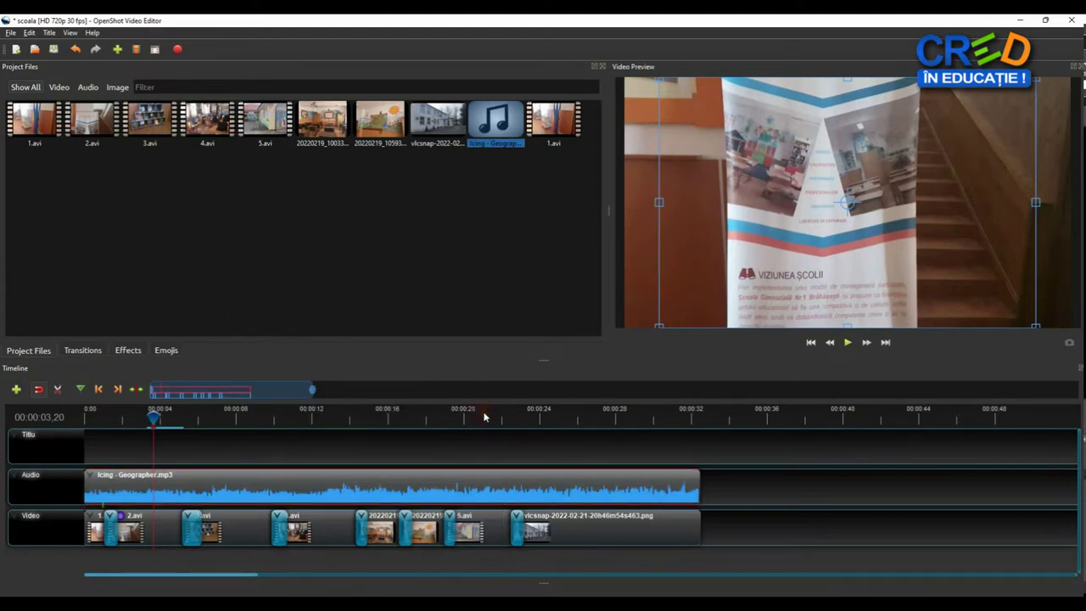
# Apply a volume fade-out to the end of the music clip
pyautogui.rightClick(643, 488)
pyautogui.moveTo(701, 400)
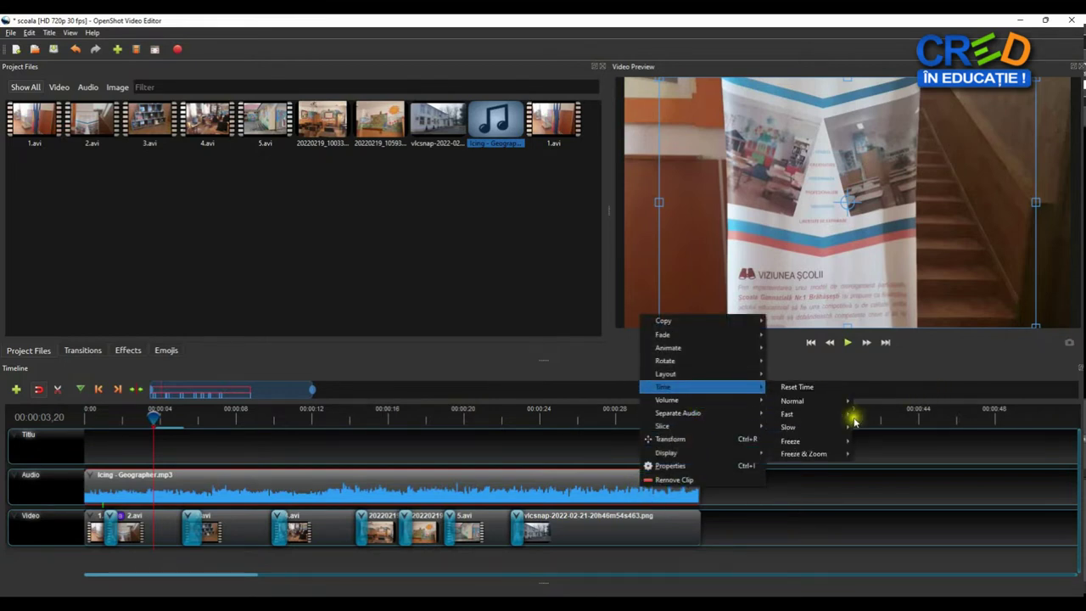
pyautogui.moveTo(816, 431)
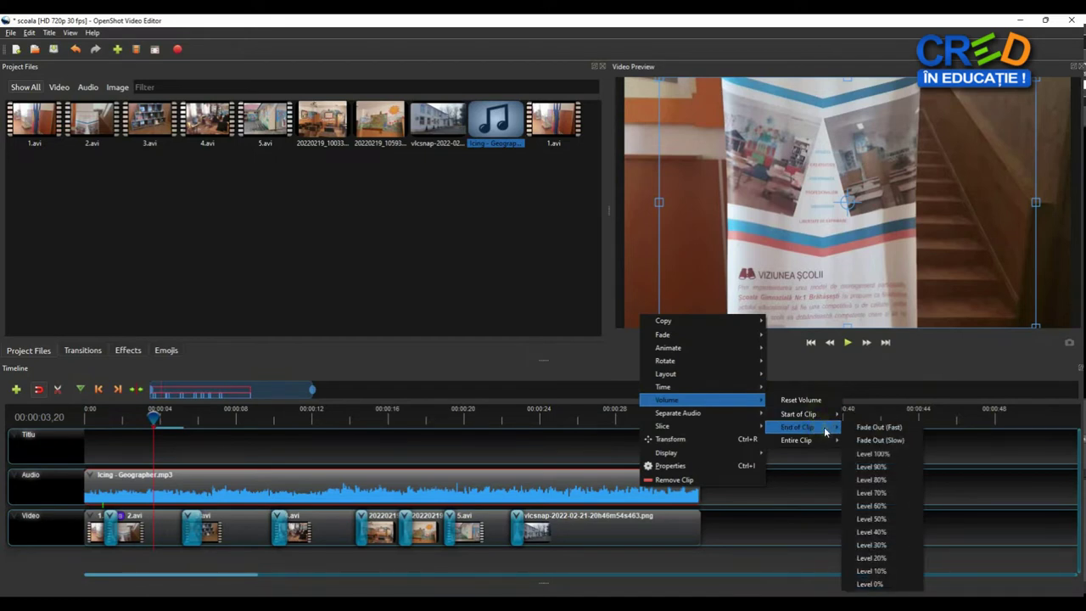
pyautogui.click(901, 438)
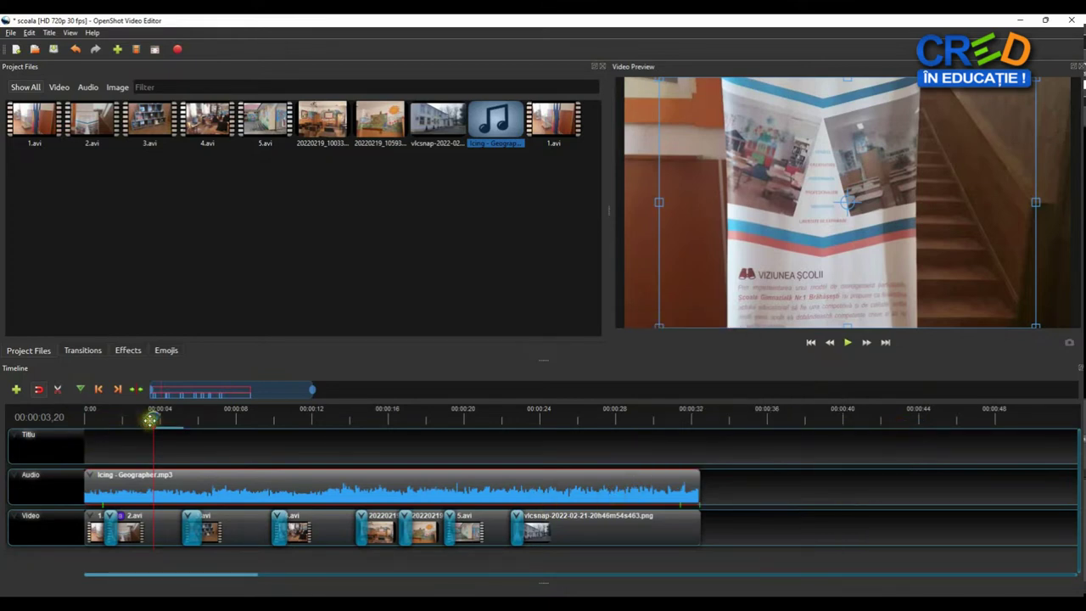
# Return the playhead to the start of the timeline to check the beginning of the music clip
pyautogui.moveTo(152, 416); pyautogui.dragTo(93, 416)
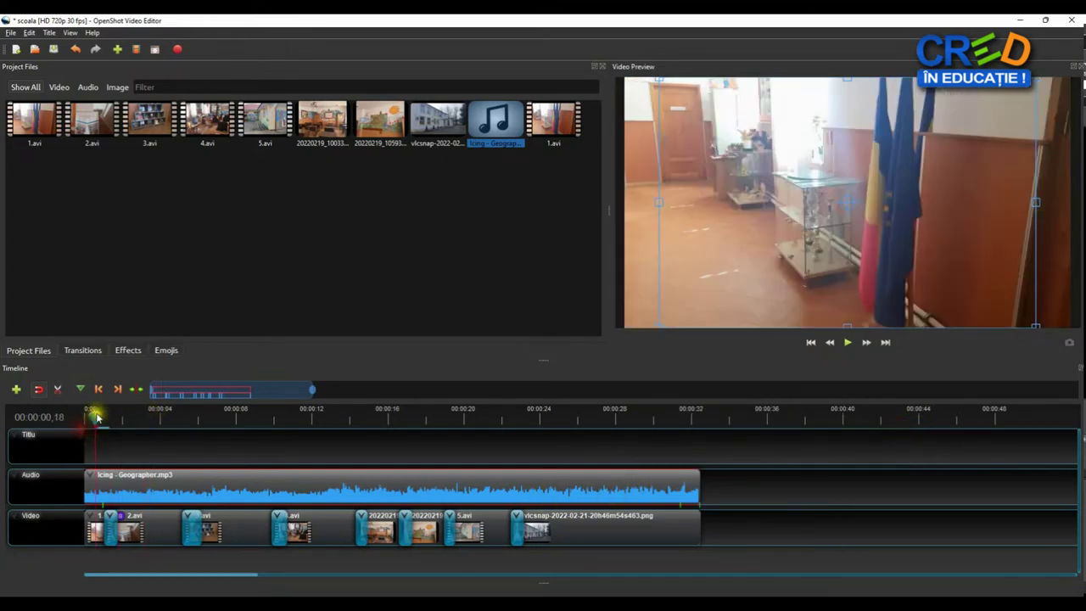
pyautogui.click(85, 416)
pyautogui.click(92, 479)
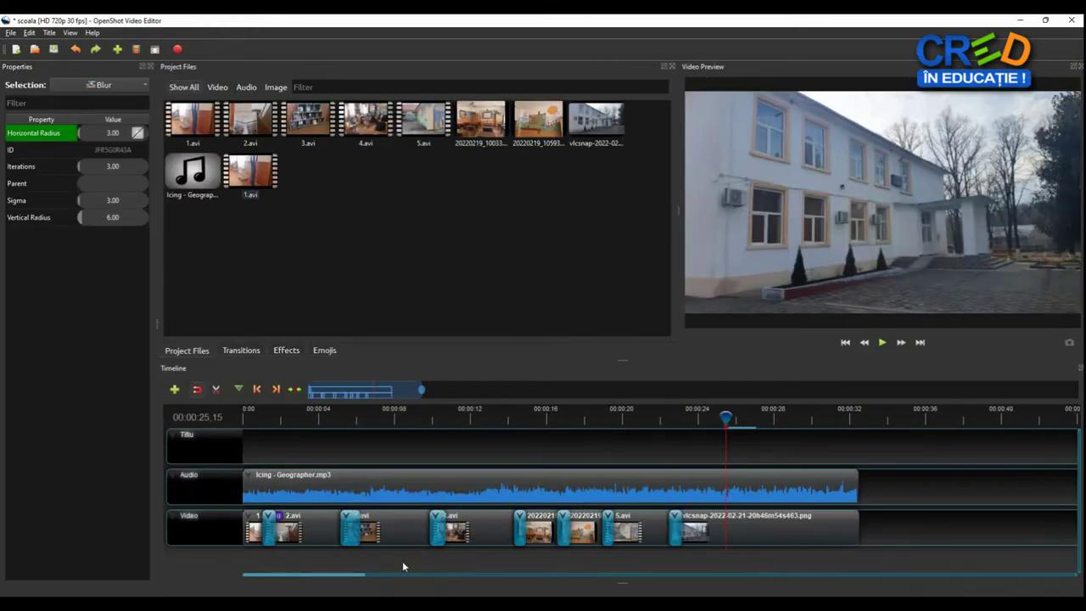
# Start a new static title for the project and choose the Oval 4 template
pyautogui.click(775, 433)
pyautogui.click(49, 33)
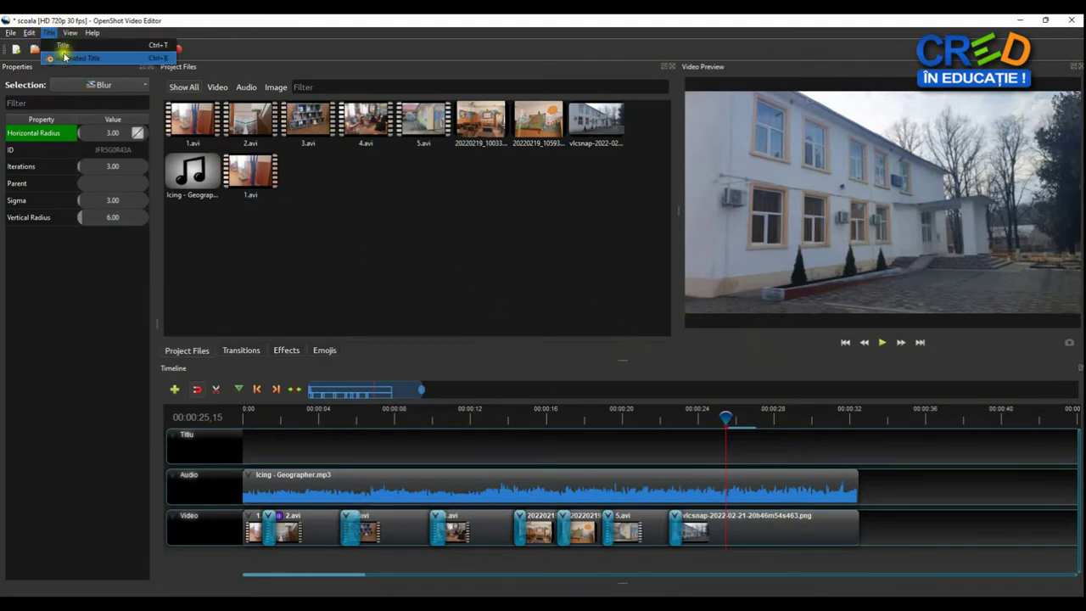
pyautogui.click(68, 47)
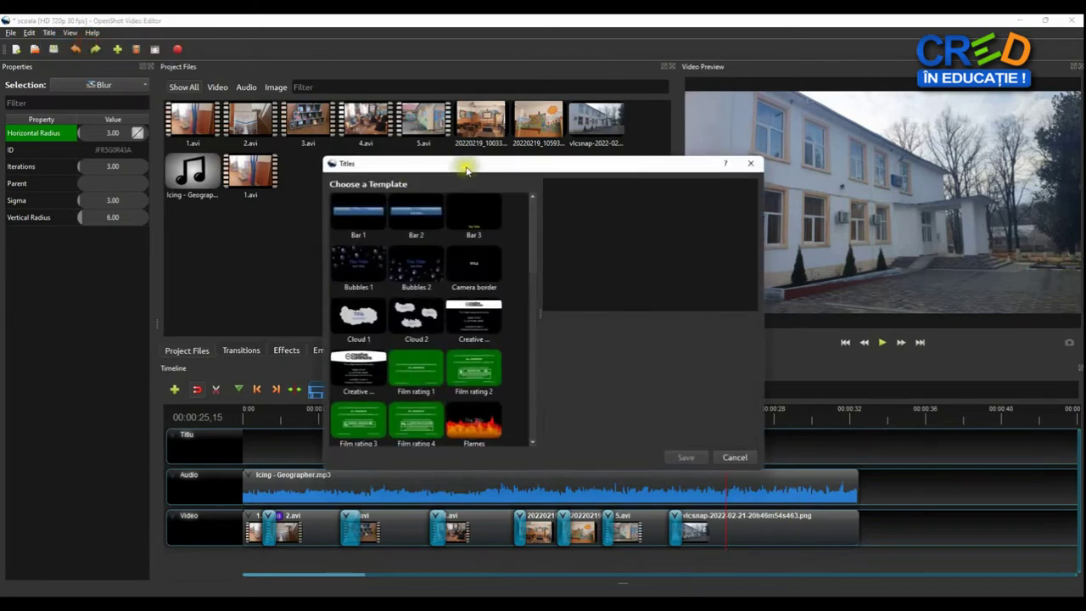
pyautogui.moveTo(480, 156); pyautogui.dragTo(465, 143)
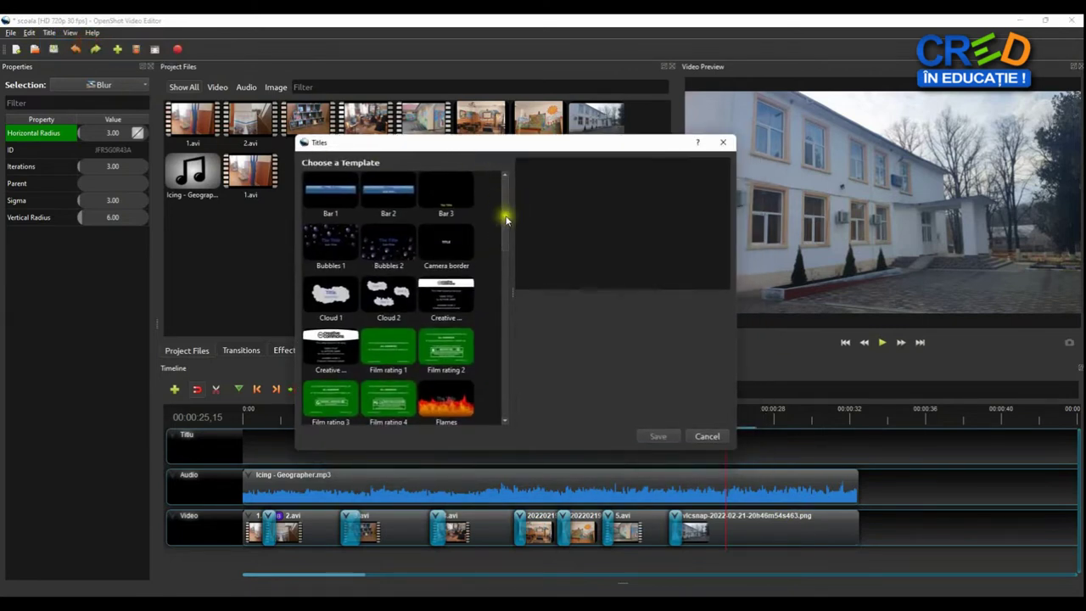
pyautogui.moveTo(506, 220); pyautogui.dragTo(505, 333)
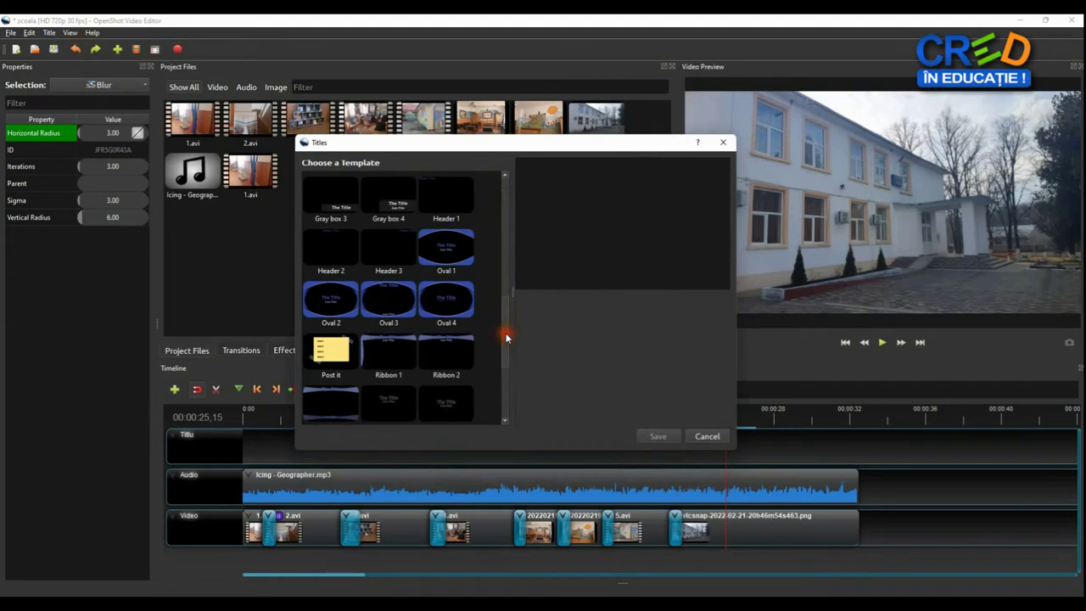
pyautogui.click(450, 310)
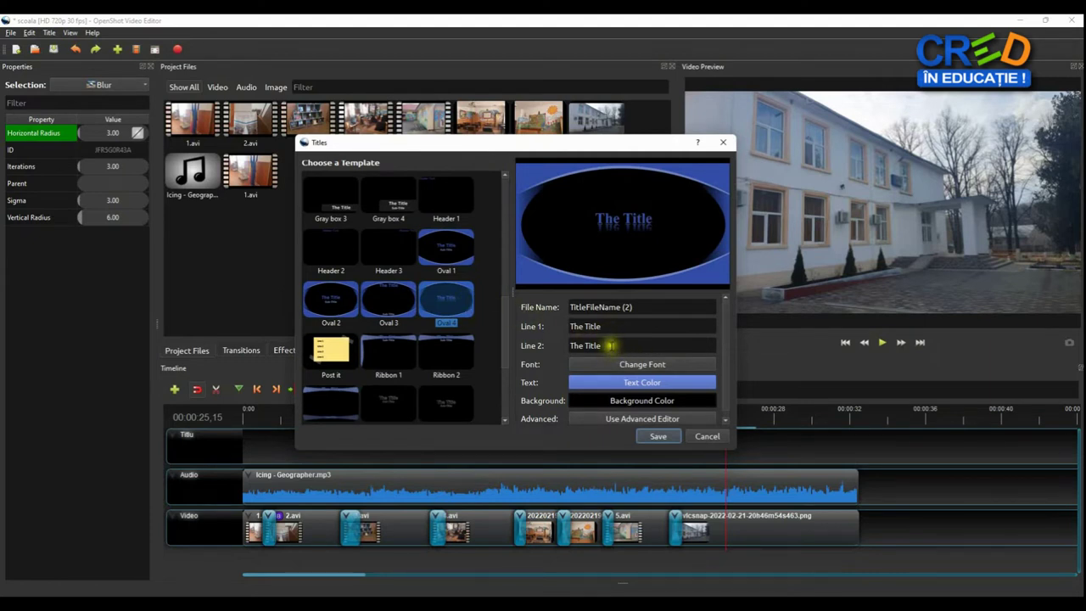
# Replace the title's Line 2 text with "SCOALA GIMNAZIALA NR.1"
pyautogui.moveTo(613, 343); pyautogui.dragTo(519, 356)
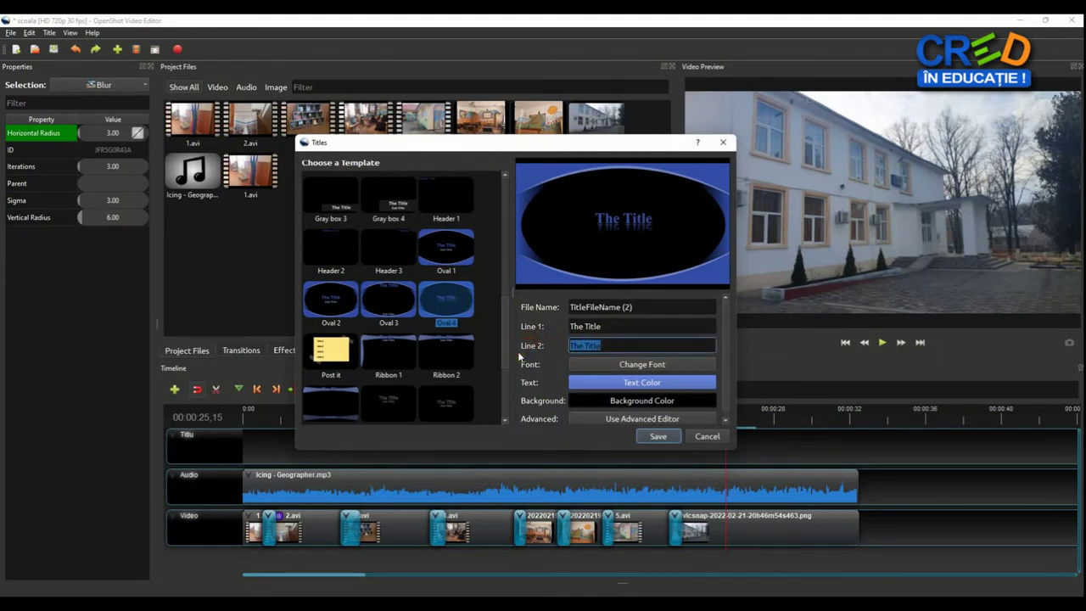
pyautogui.write('SCOALA GIMN')
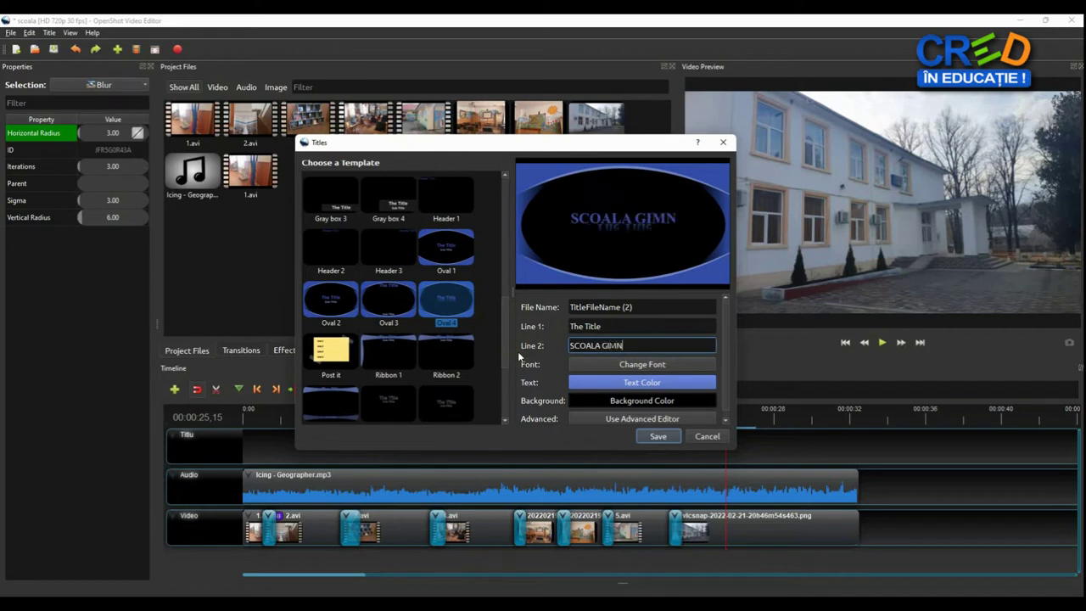
pyautogui.write('AZIA')
pyautogui.write('LA NR.1')
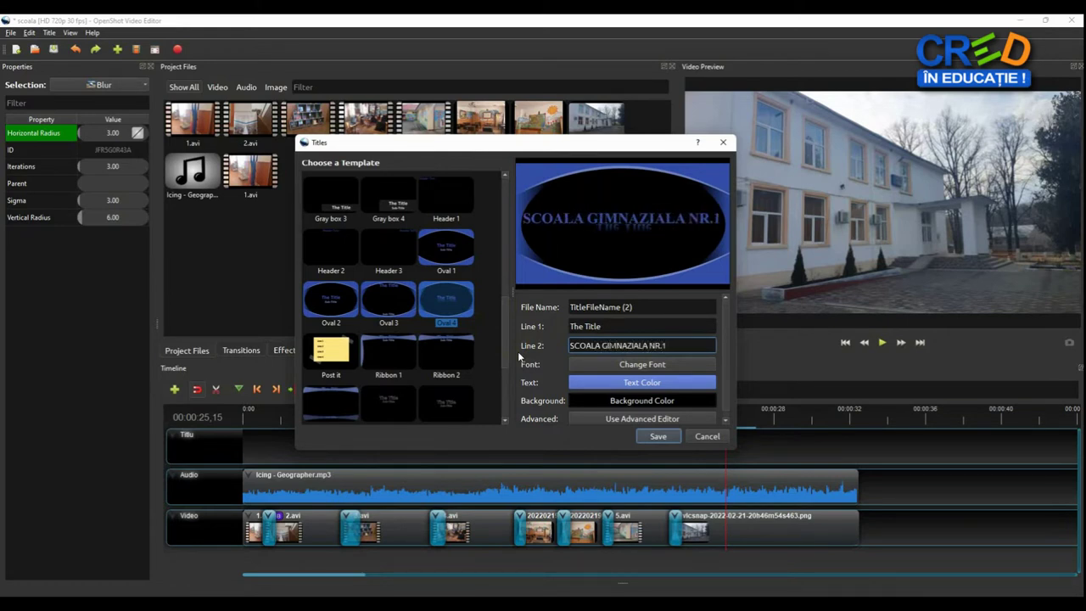
# Clear the title's Line 1 text, set its text color to dark blue #00007f, and save the title
pyautogui.moveTo(611, 326); pyautogui.dragTo(520, 326)
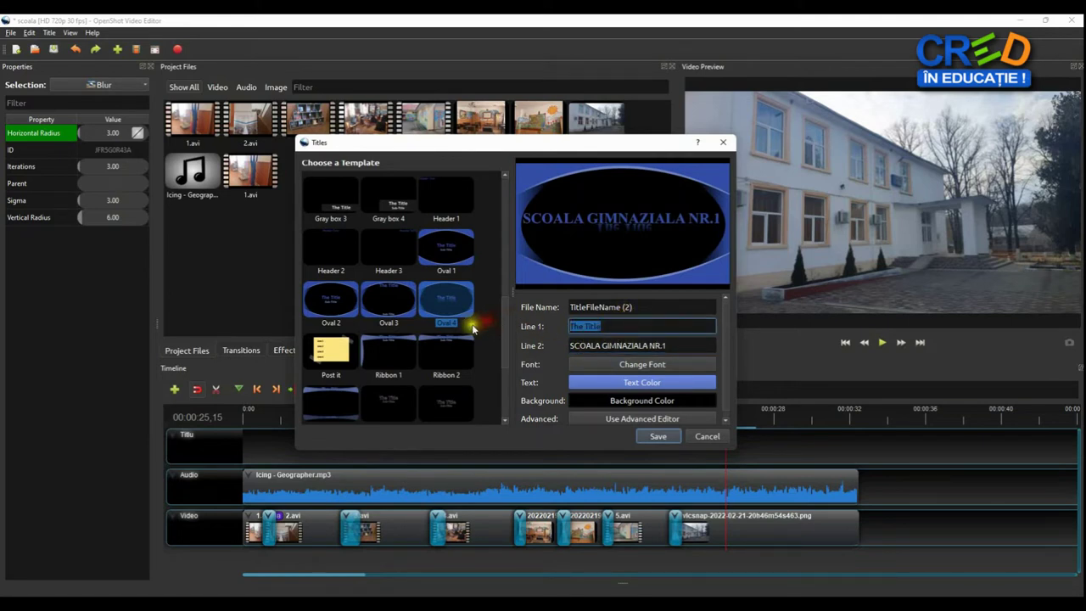
pyautogui.press('BackSpace')
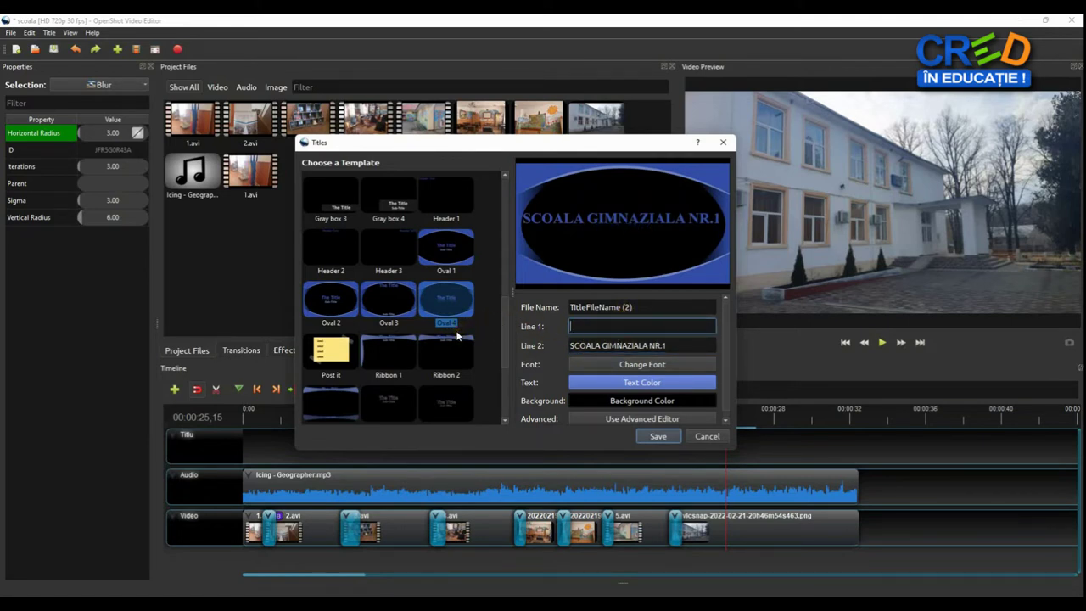
pyautogui.click(670, 383)
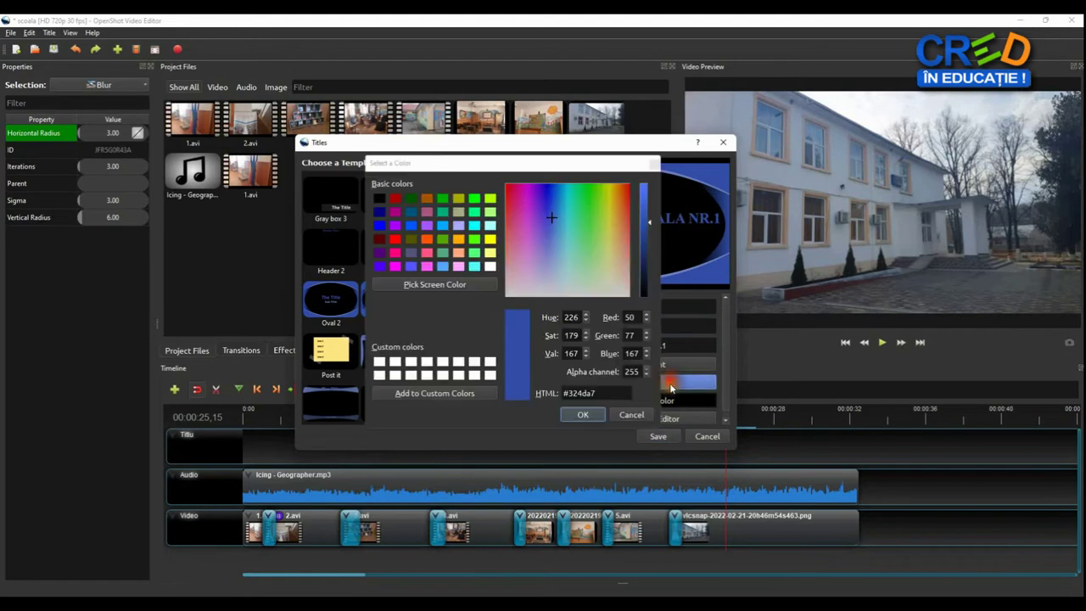
pyautogui.click(381, 213)
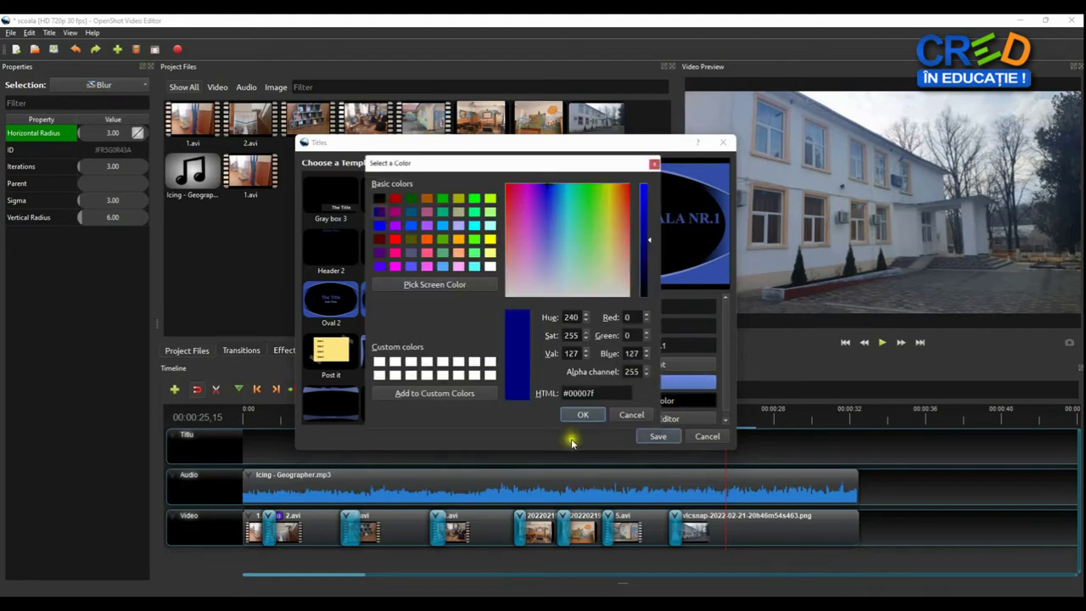
pyautogui.click(583, 414)
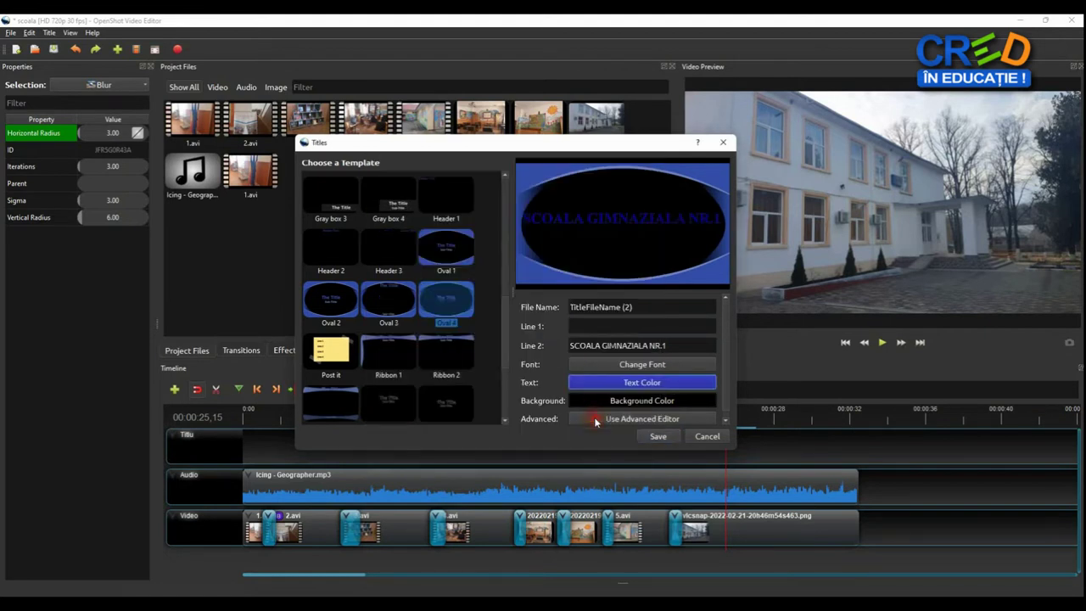
pyautogui.click(653, 437)
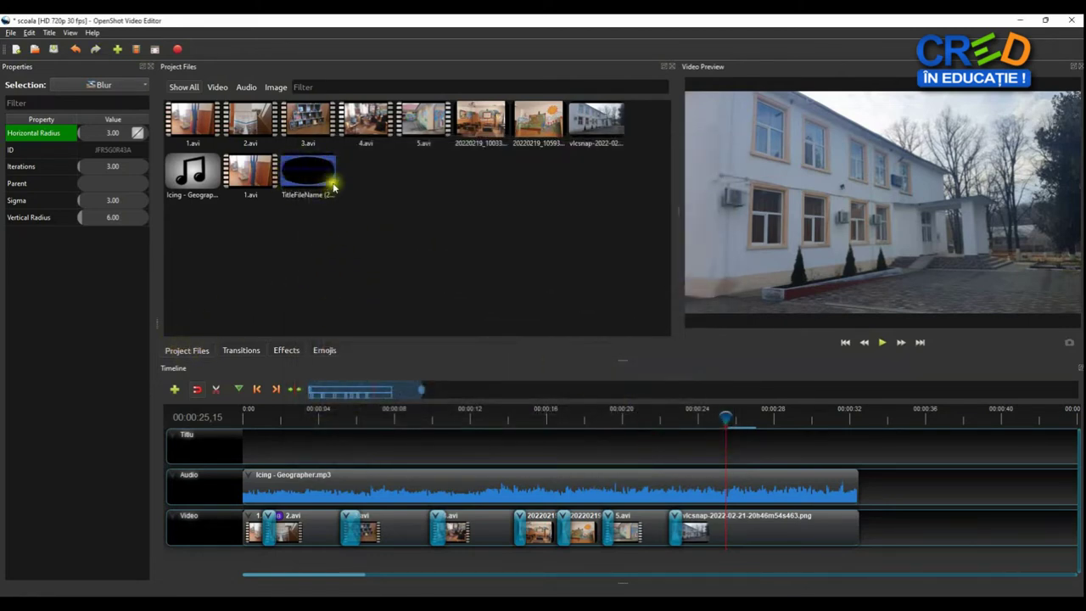
# Place the title on the Titlu track at the playhead and trim its end to match the end of the last video clip
pyautogui.moveTo(313, 181); pyautogui.dragTo(753, 441)
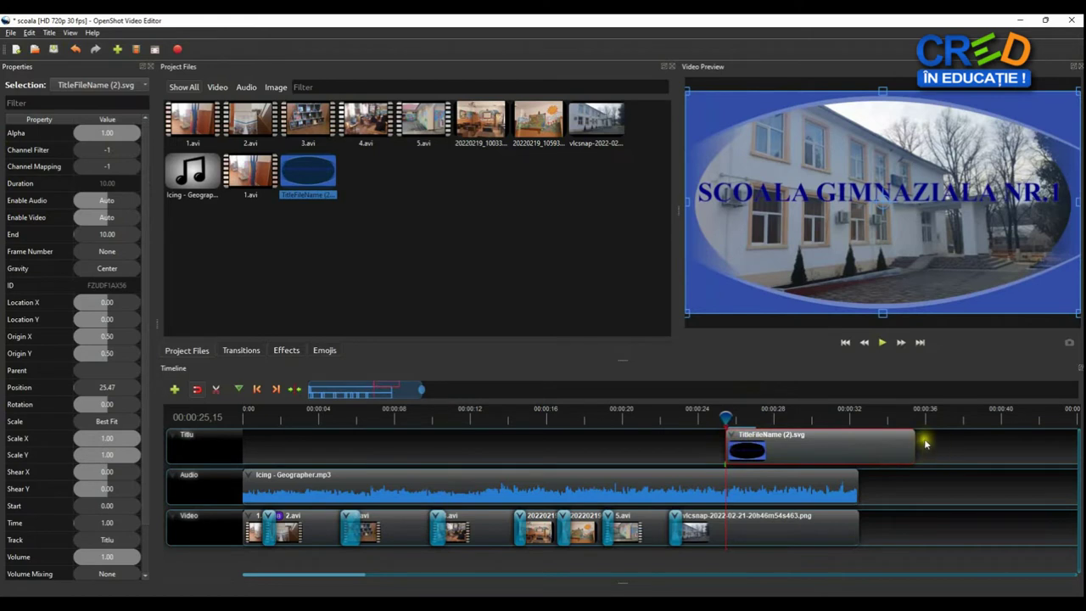
pyautogui.moveTo(919, 442); pyautogui.dragTo(860, 442)
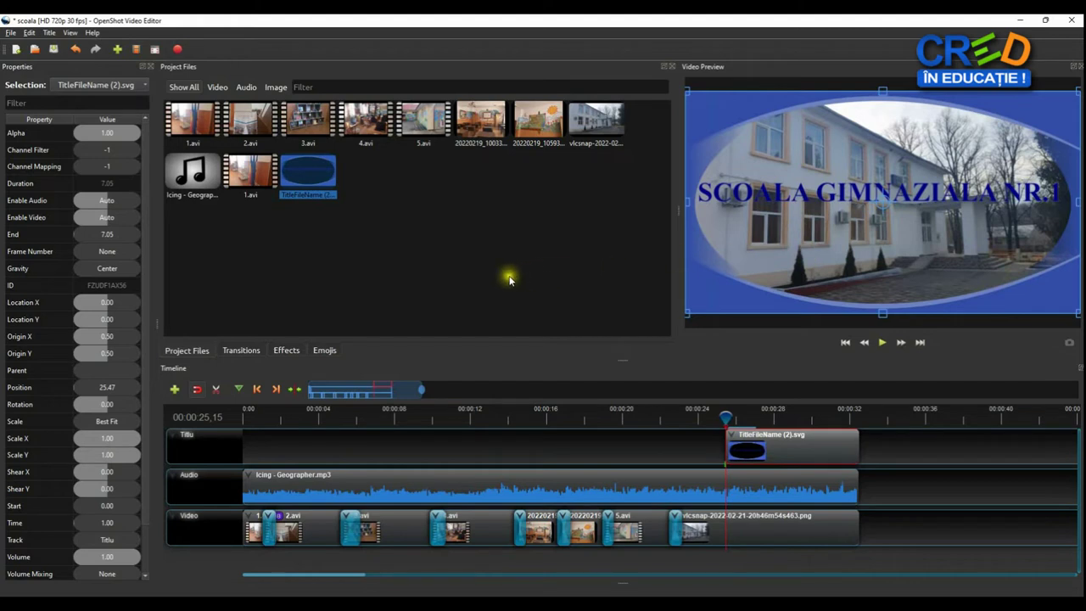
# Split the final school building image clip on the Video track at the start of the title clip
pyautogui.click(217, 388)
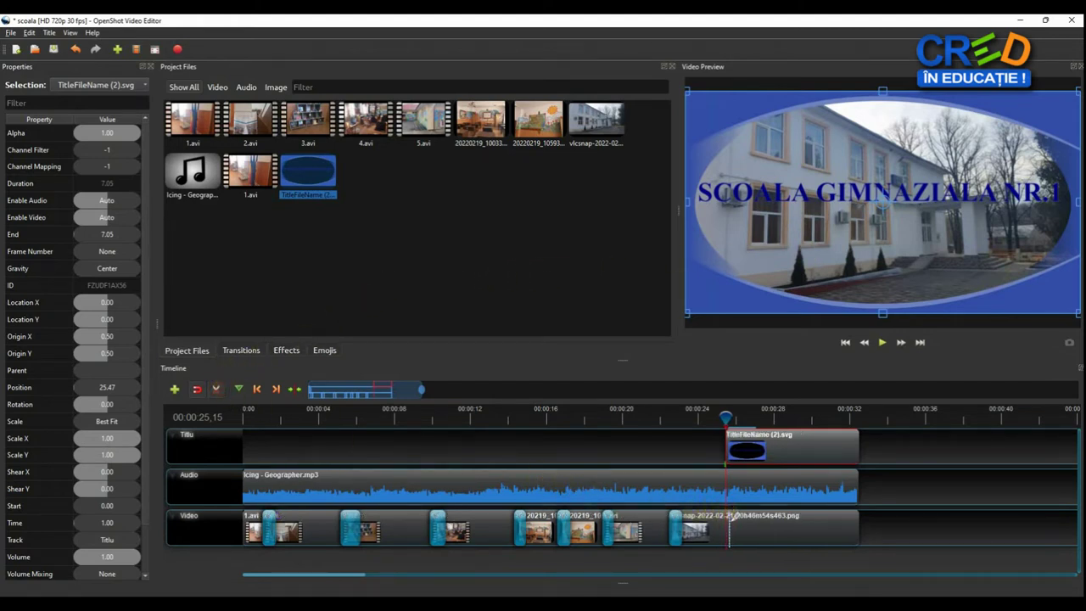
pyautogui.click(727, 515)
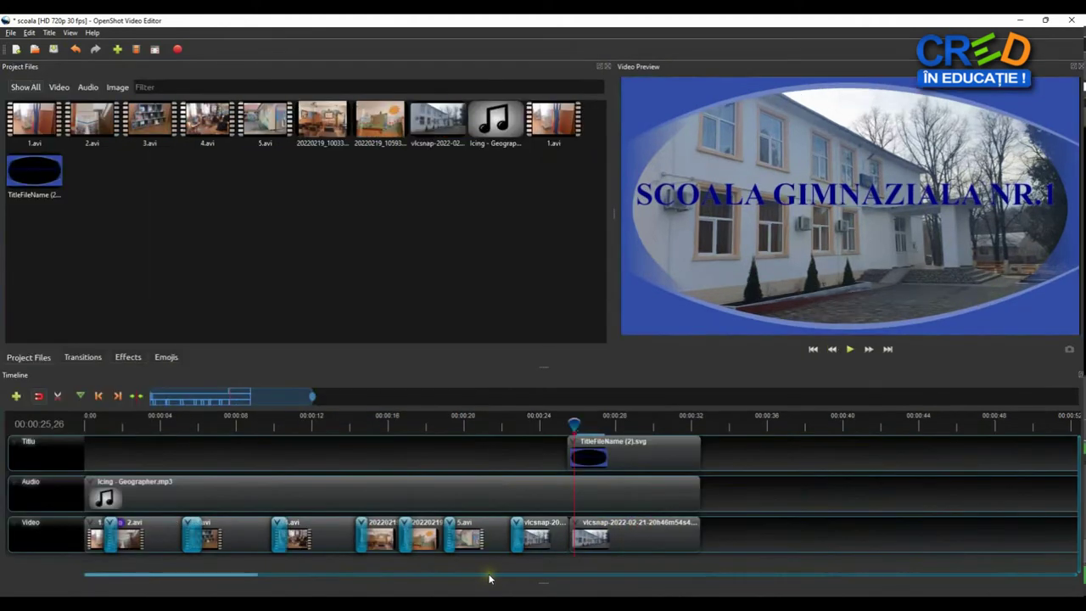
pyautogui.click(563, 566)
# Apply the Blur effect to the second part of the split school building clip, beneath the title
pyautogui.click(619, 538)
pyautogui.click(611, 537)
pyautogui.click(129, 358)
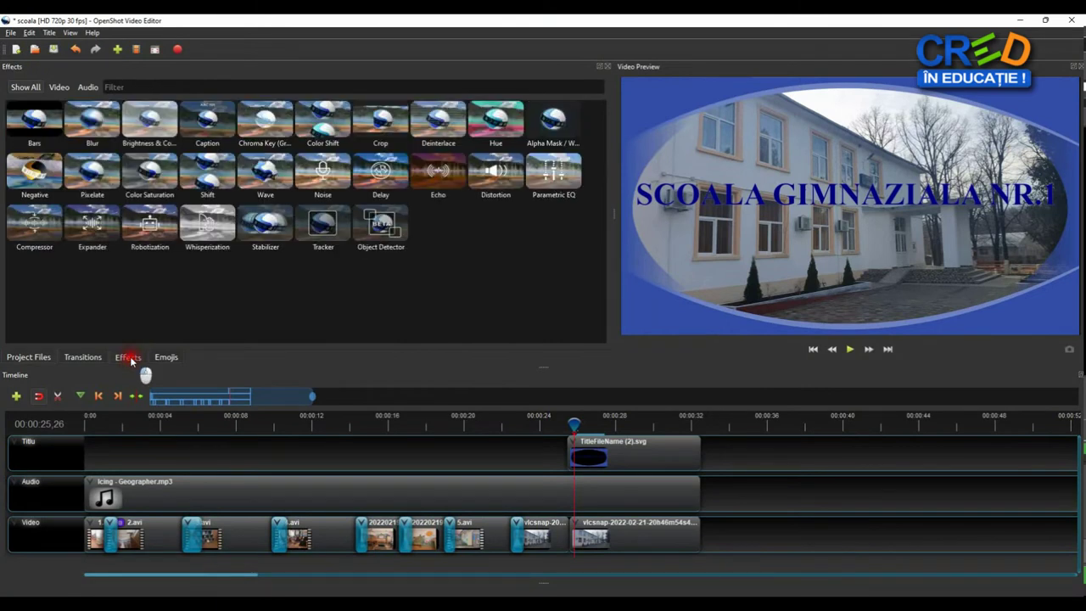
pyautogui.moveTo(98, 119); pyautogui.dragTo(606, 513)
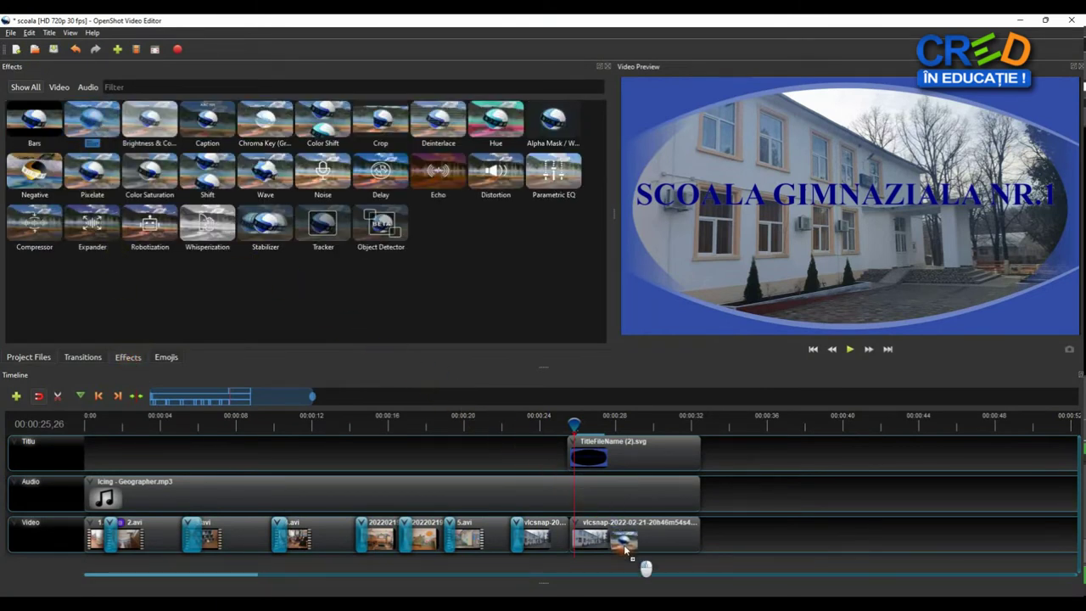
pyautogui.moveTo(622, 550); pyautogui.dragTo(622, 550)
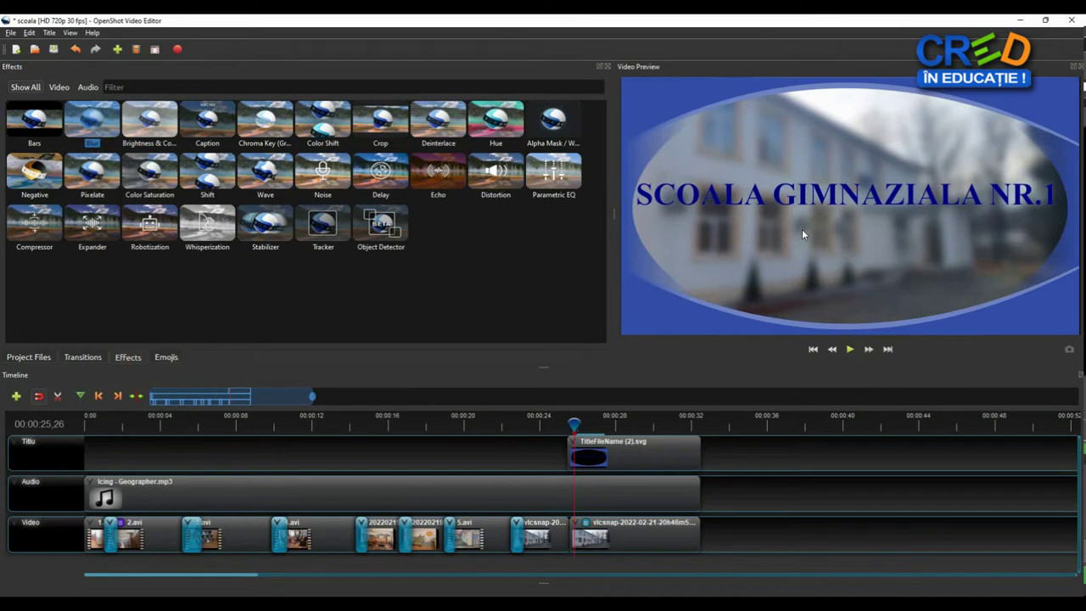
# Set the new Blur effect's Horizontal Radius and Vertical Radius to 3
pyautogui.rightClick(585, 528)
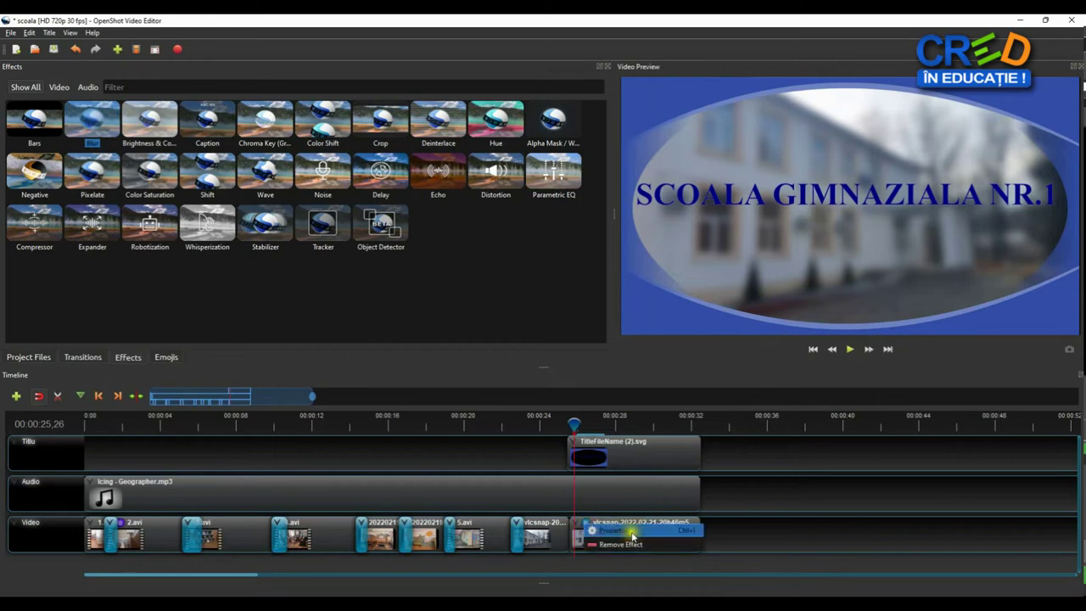
pyautogui.click(626, 531)
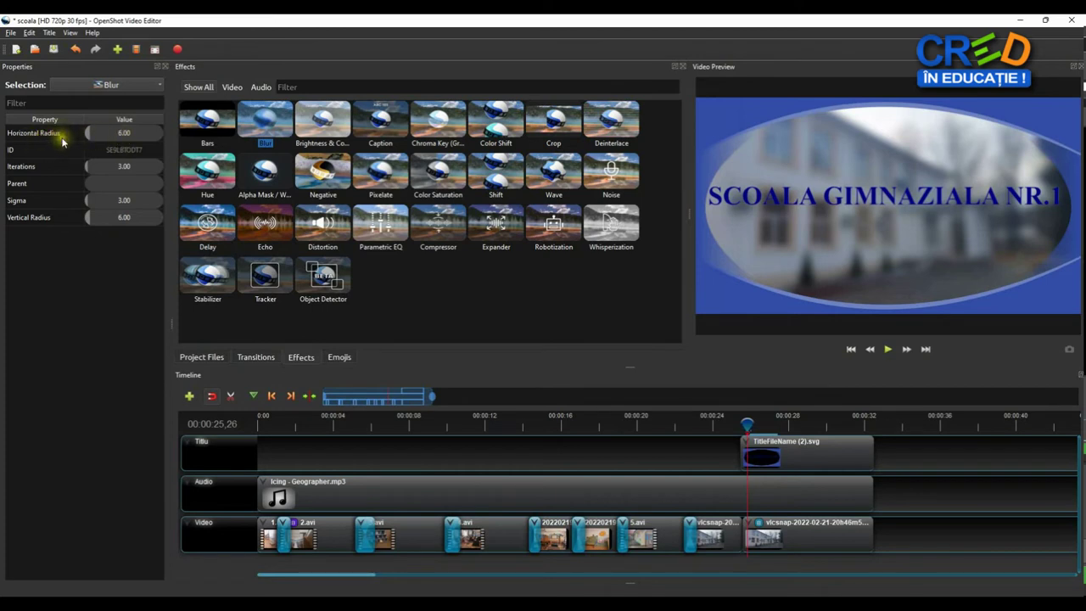
pyautogui.click(133, 137)
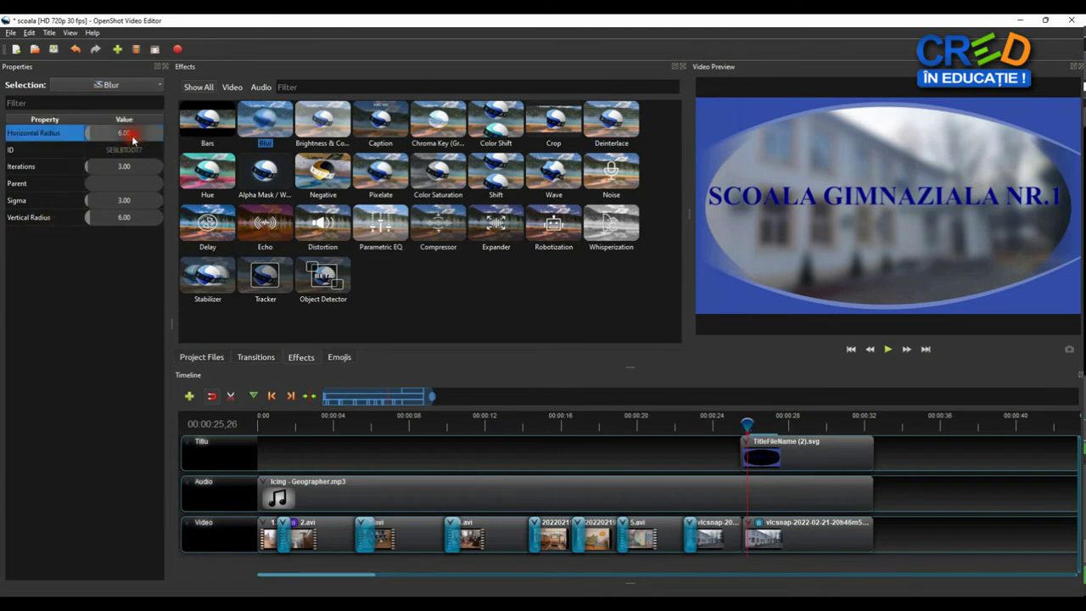
pyautogui.click(132, 138)
pyautogui.write('3')
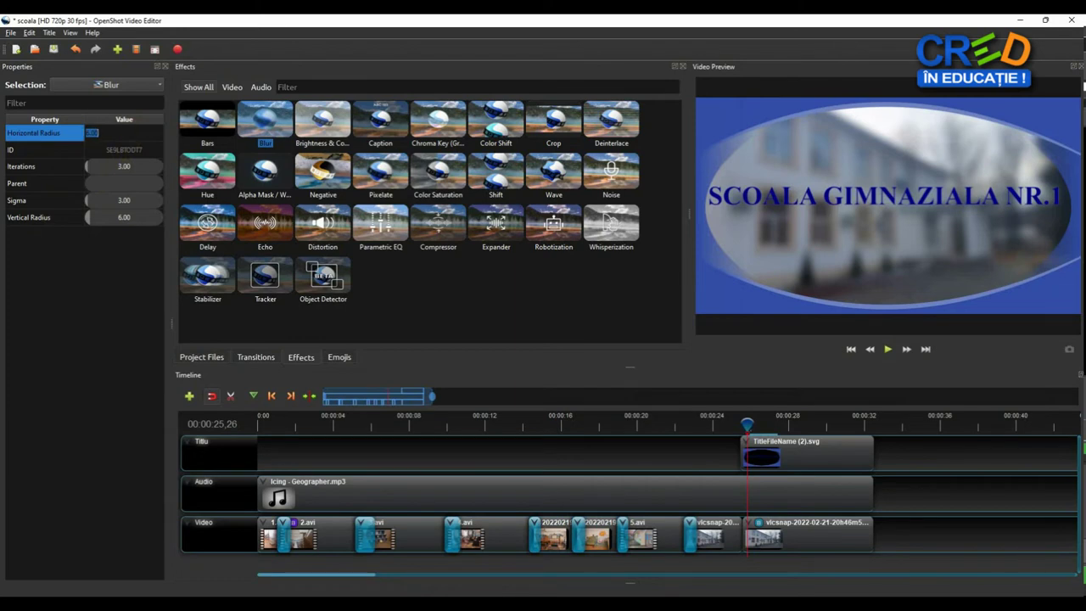
pyautogui.click(158, 127)
pyautogui.click(138, 218)
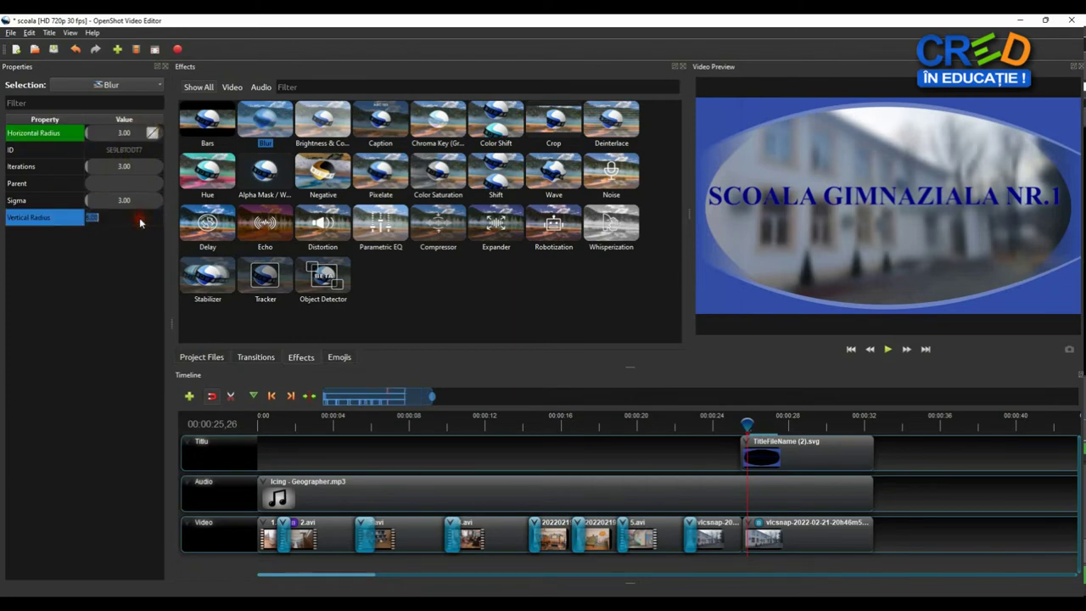
pyautogui.click(138, 220)
pyautogui.write('3')
pyautogui.click(134, 245)
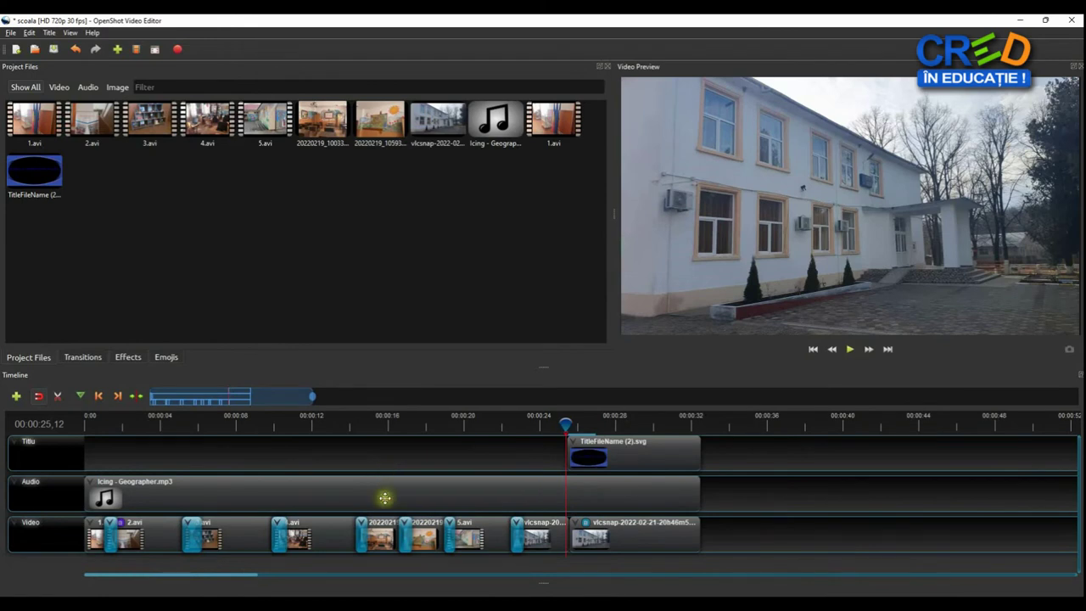
# Add a start-of-clip Zoom In (50% to 100%) animation to the first classroom photo clip on the Video track
pyautogui.click(567, 426)
pyautogui.moveTo(566, 425); pyautogui.dragTo(355, 429)
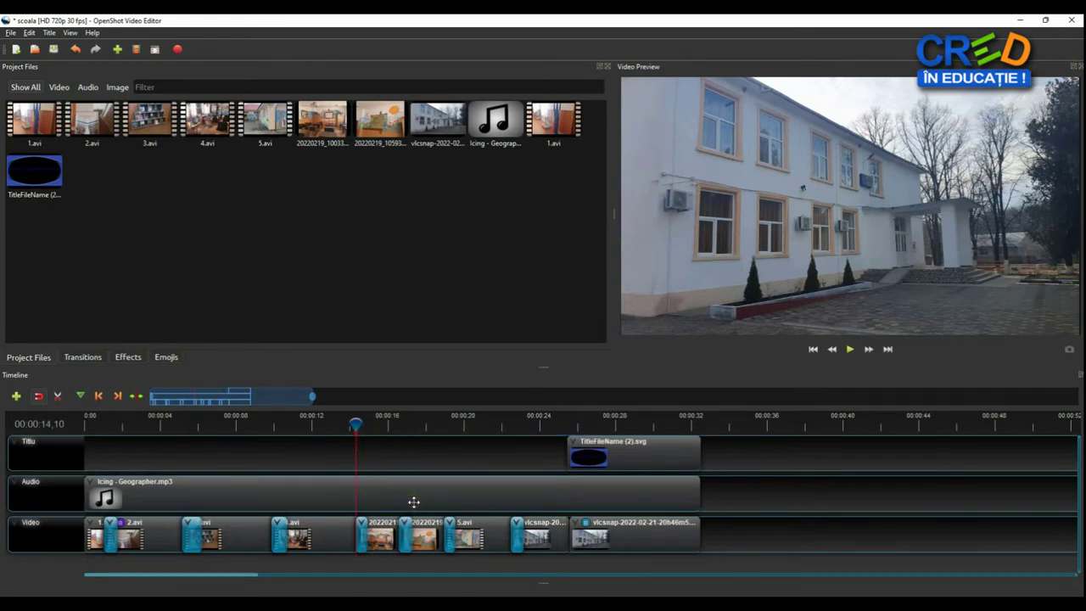
pyautogui.click(382, 538)
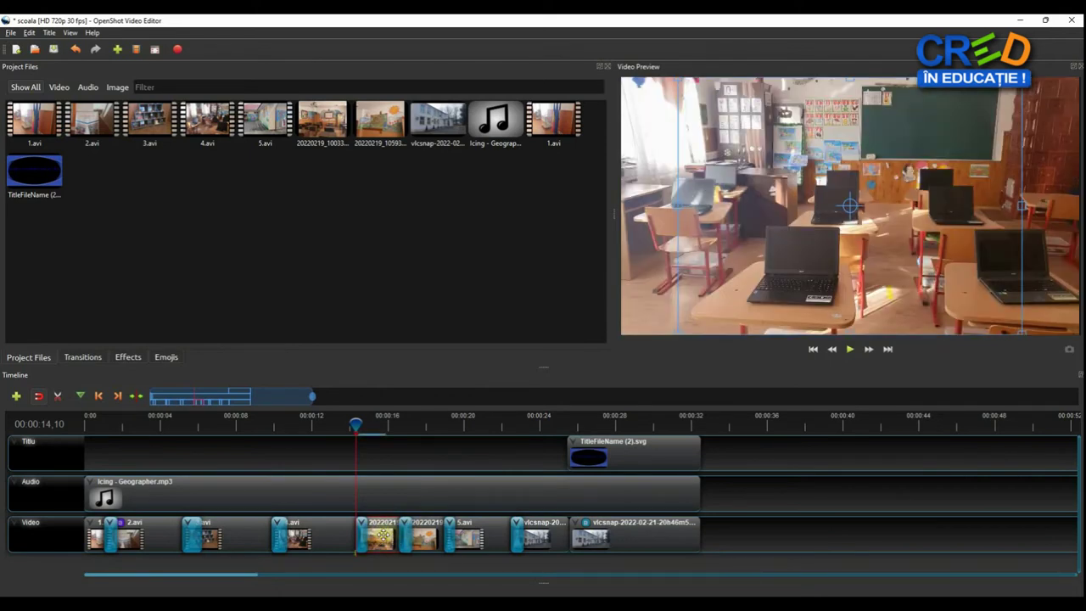
pyautogui.rightClick(383, 535)
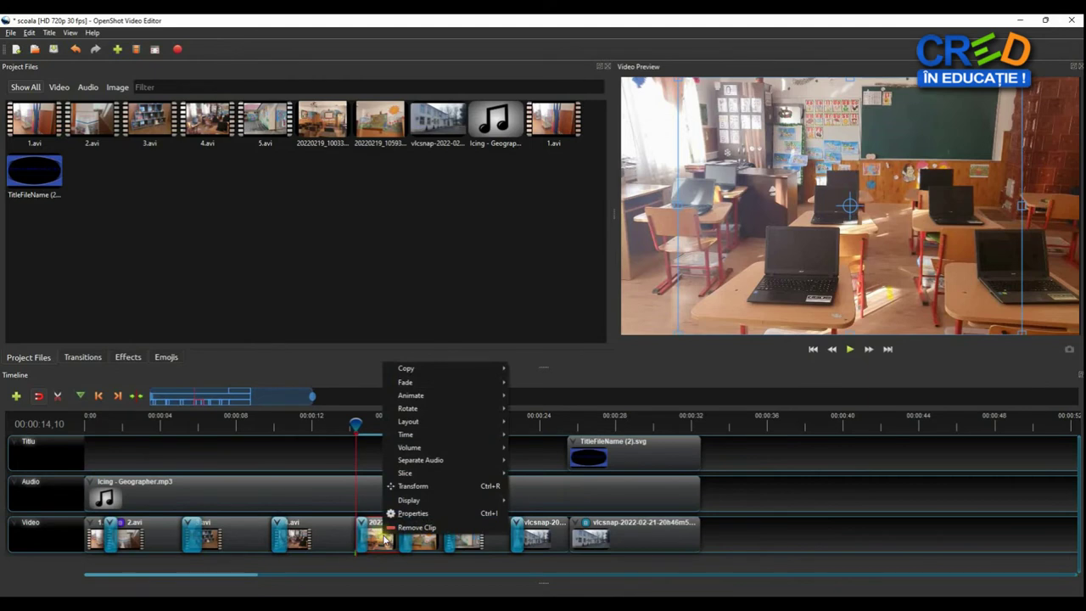
pyautogui.moveTo(475, 403)
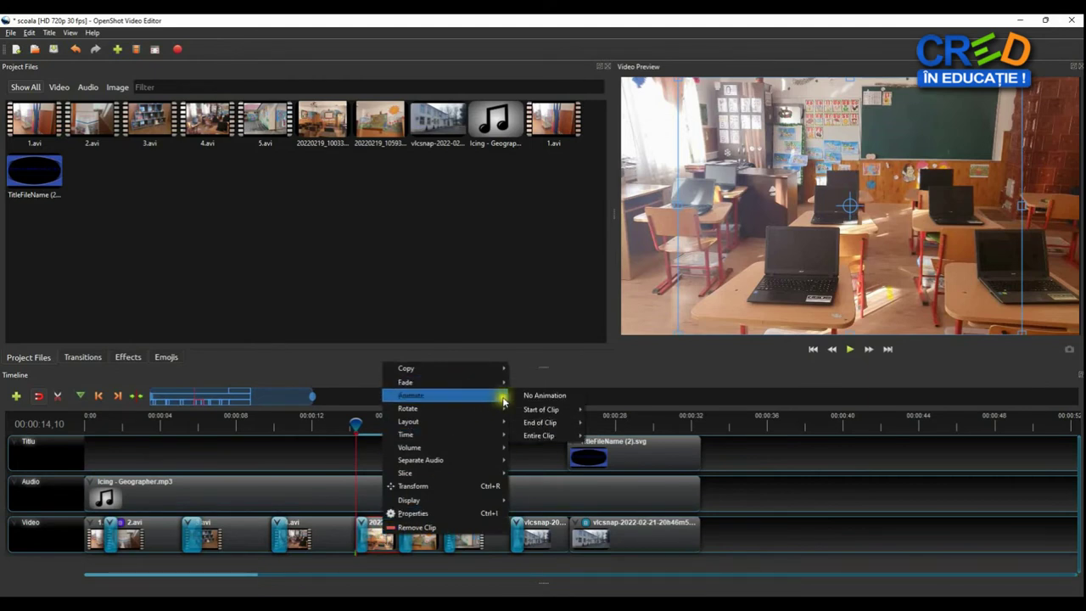
pyautogui.moveTo(564, 410)
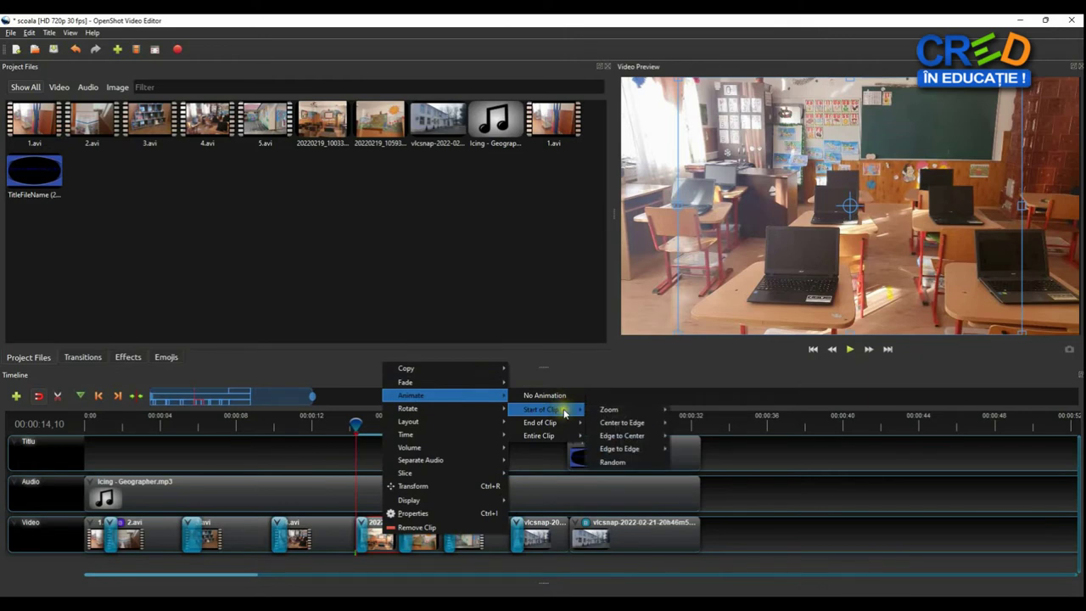
pyautogui.moveTo(636, 414)
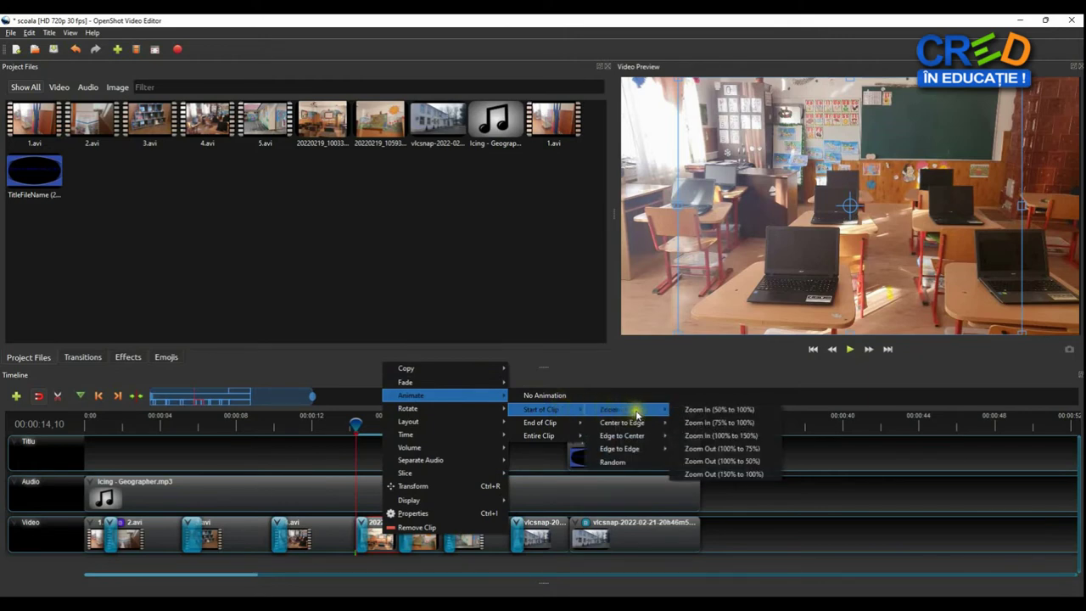
pyautogui.click(726, 415)
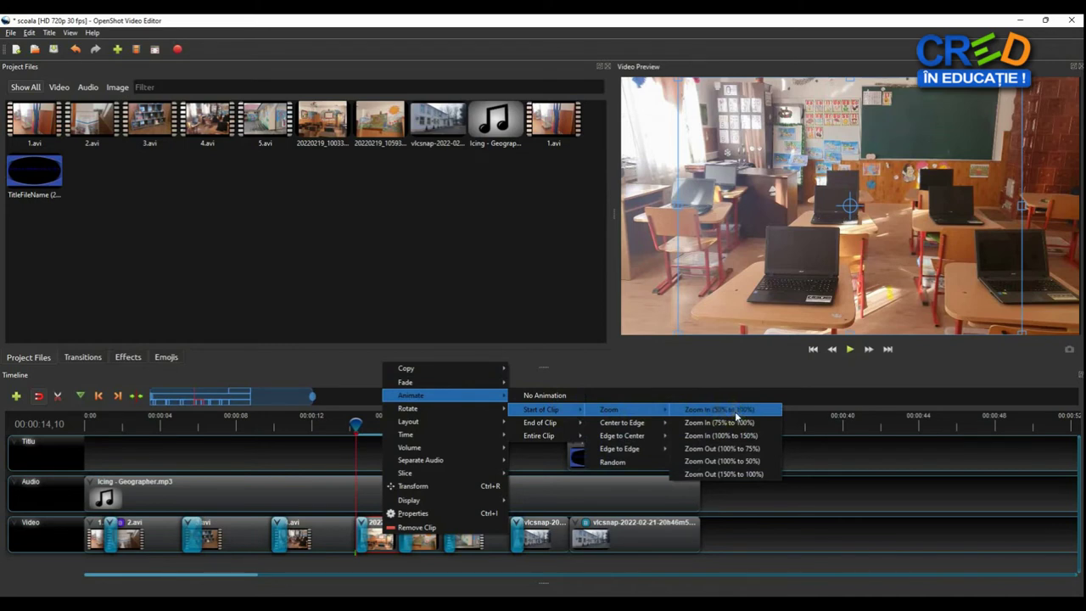
pyautogui.click(736, 414)
# Add a start-of-clip Zoom Out (150% to 100%) animation to the second photo clip and return the playhead to the timeline's start
pyautogui.click(426, 533)
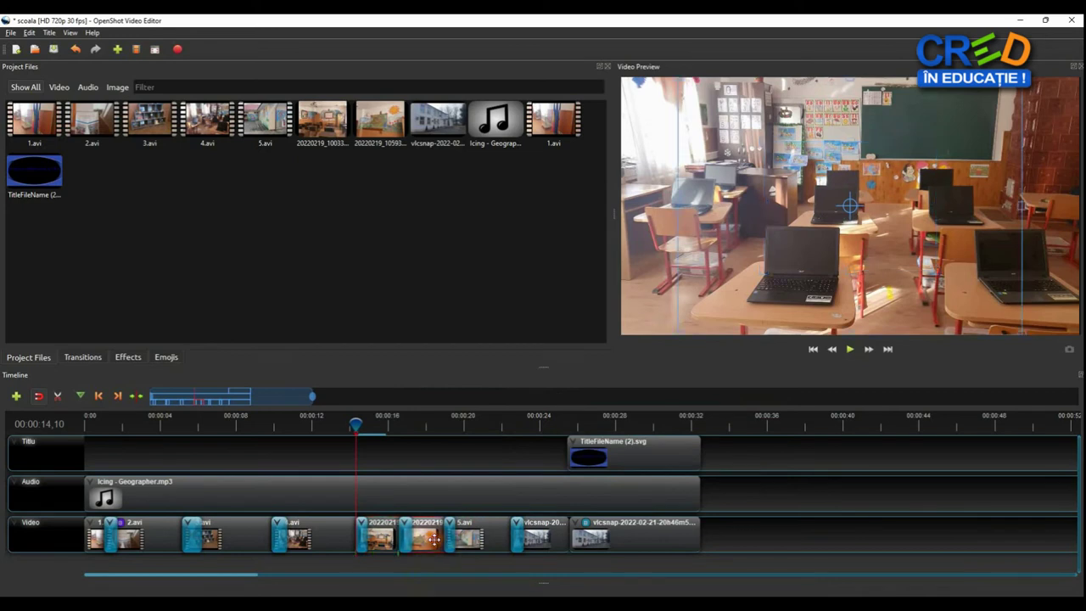
pyautogui.rightClick(427, 532)
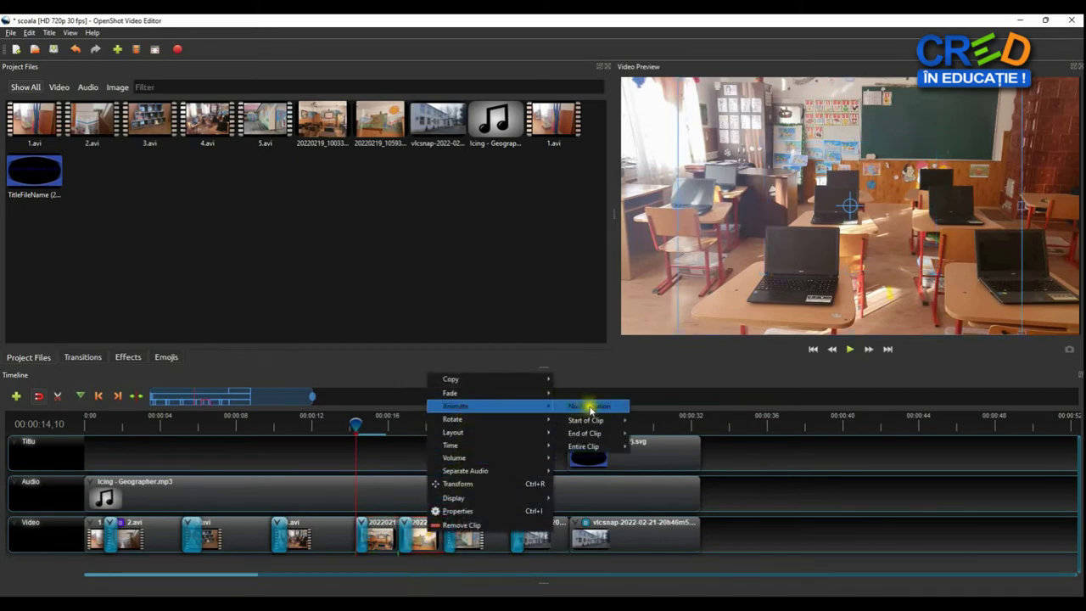
pyautogui.moveTo(611, 424)
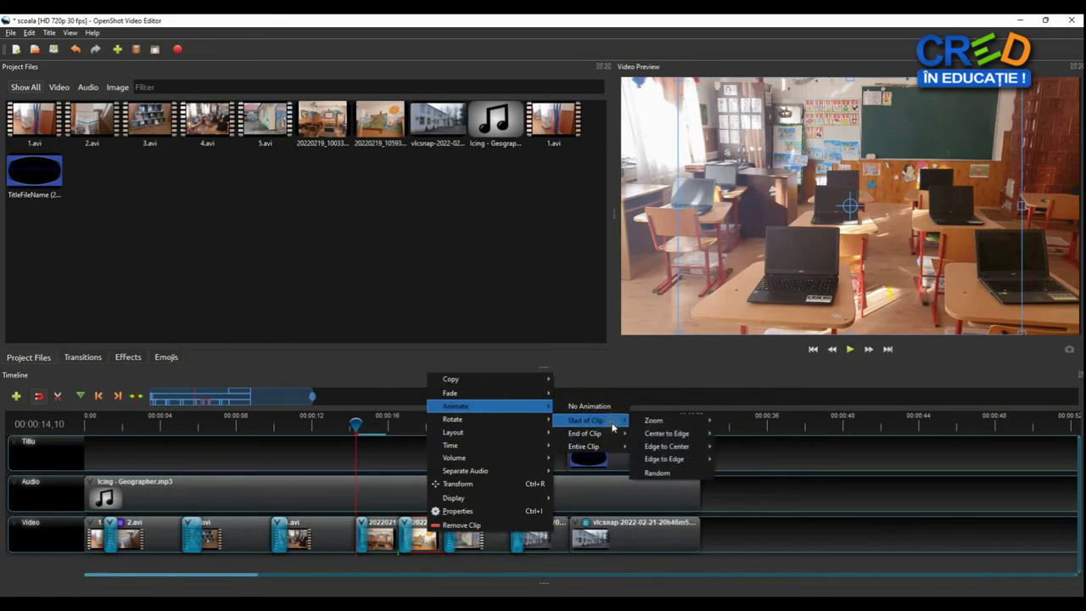
pyautogui.moveTo(658, 427)
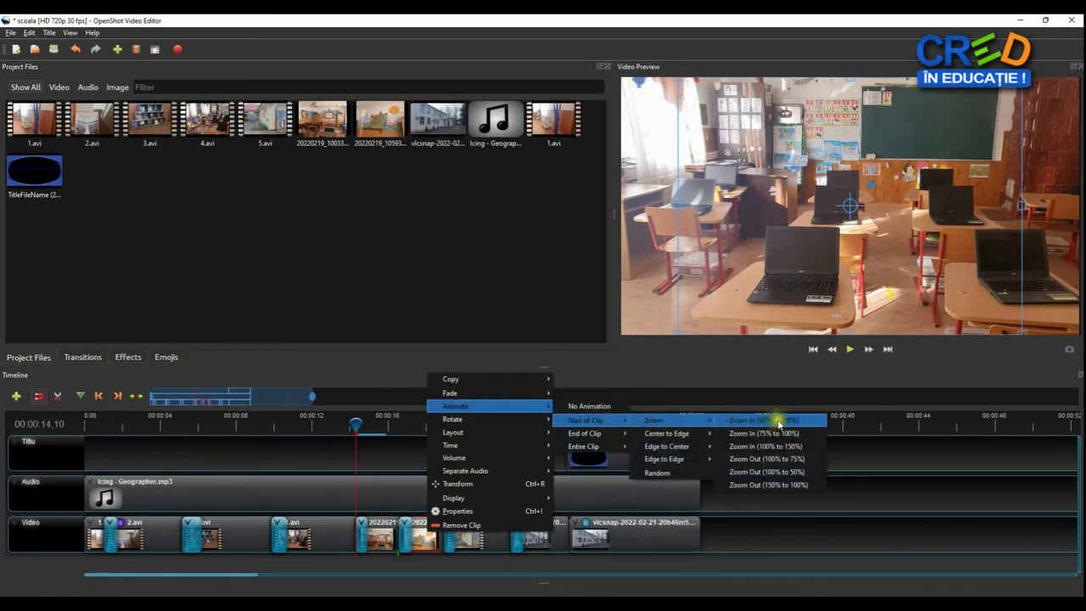
pyautogui.click(772, 485)
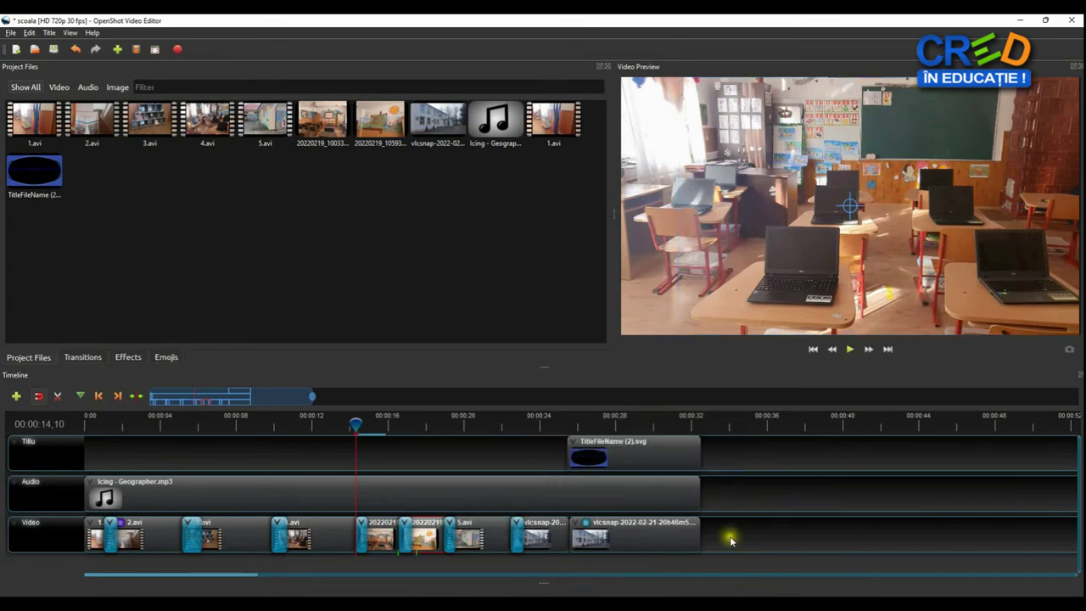
pyautogui.moveTo(355, 427); pyautogui.dragTo(87, 429)
pyautogui.click(807, 350)
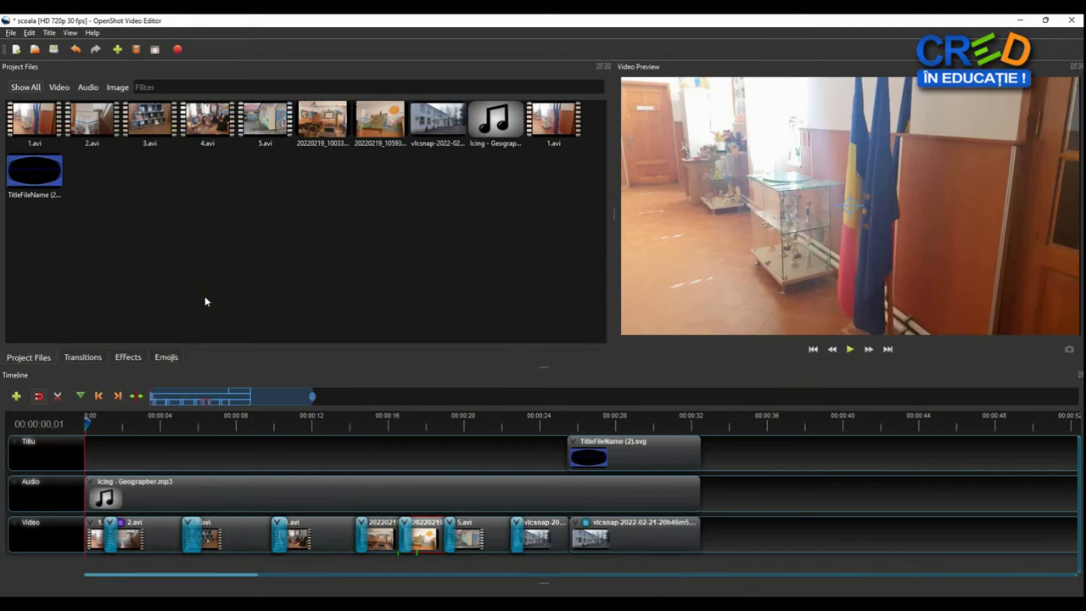
# Configure the video export with the Blu-Ray/AVCHD profile, HD 1080i 30 fps (1920x1080) video profile and High quality
pyautogui.click(179, 51)
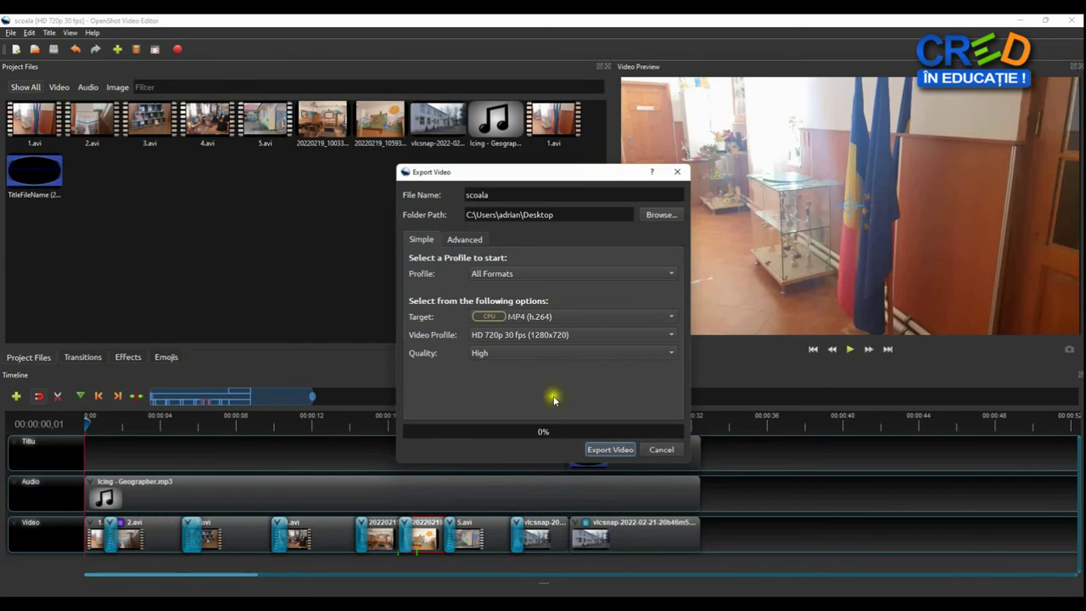
pyautogui.click(498, 275)
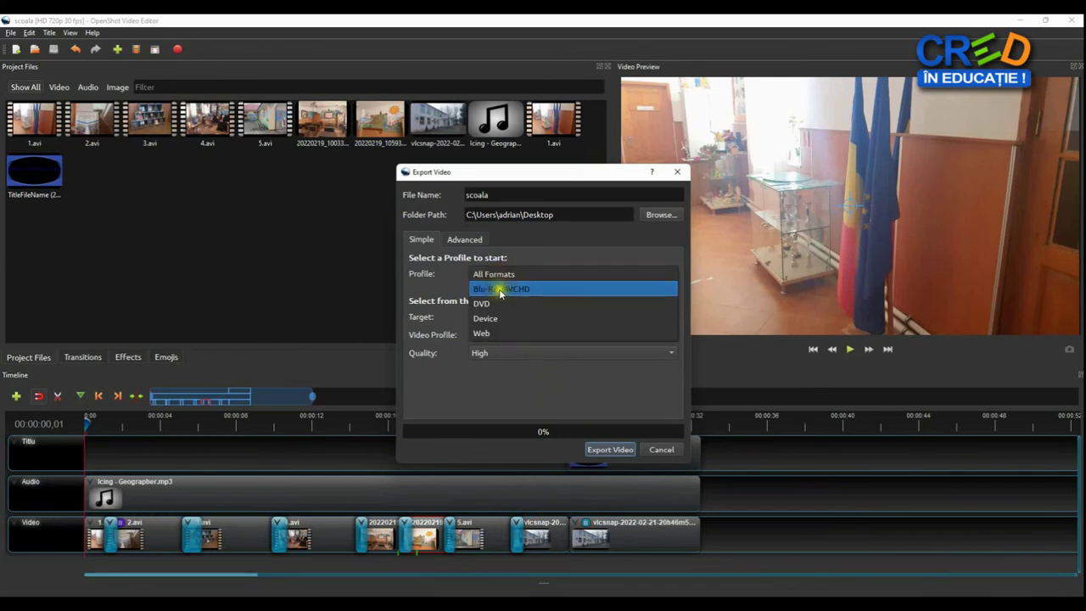
pyautogui.click(521, 290)
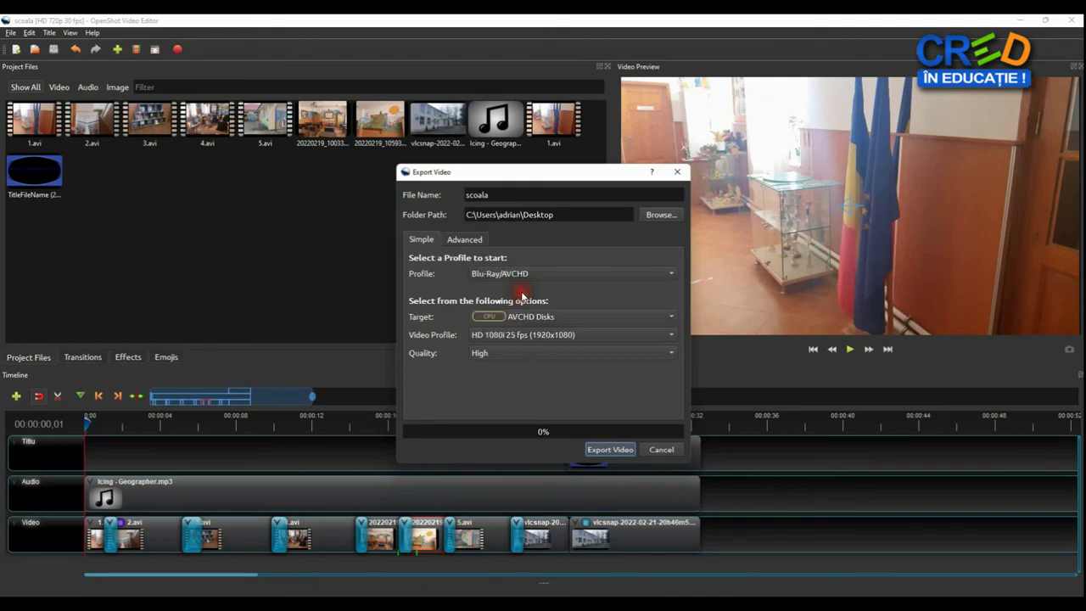
pyautogui.click(515, 336)
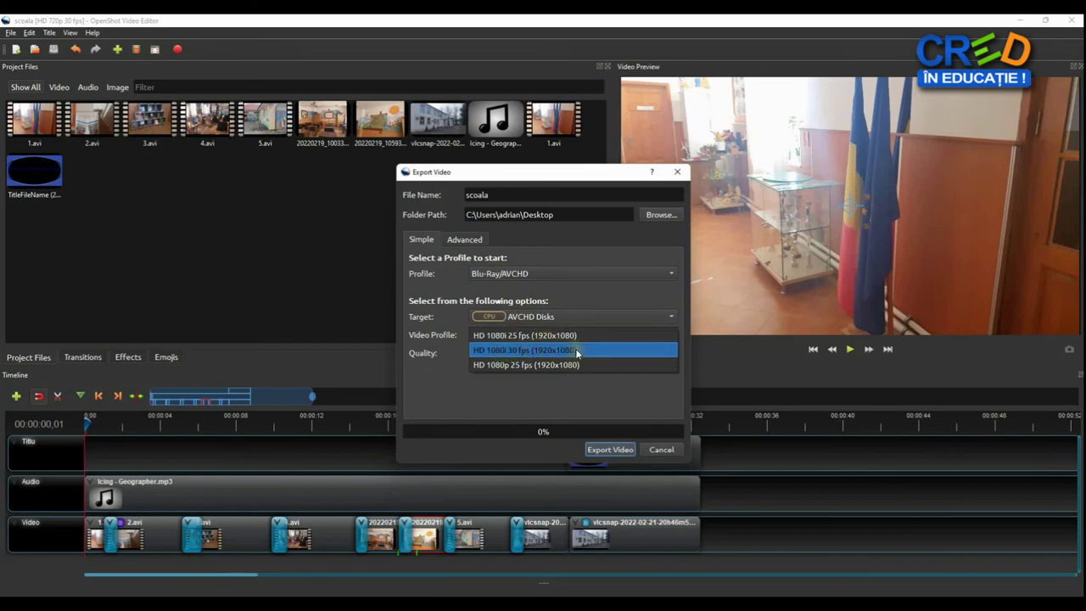
pyautogui.click(521, 354)
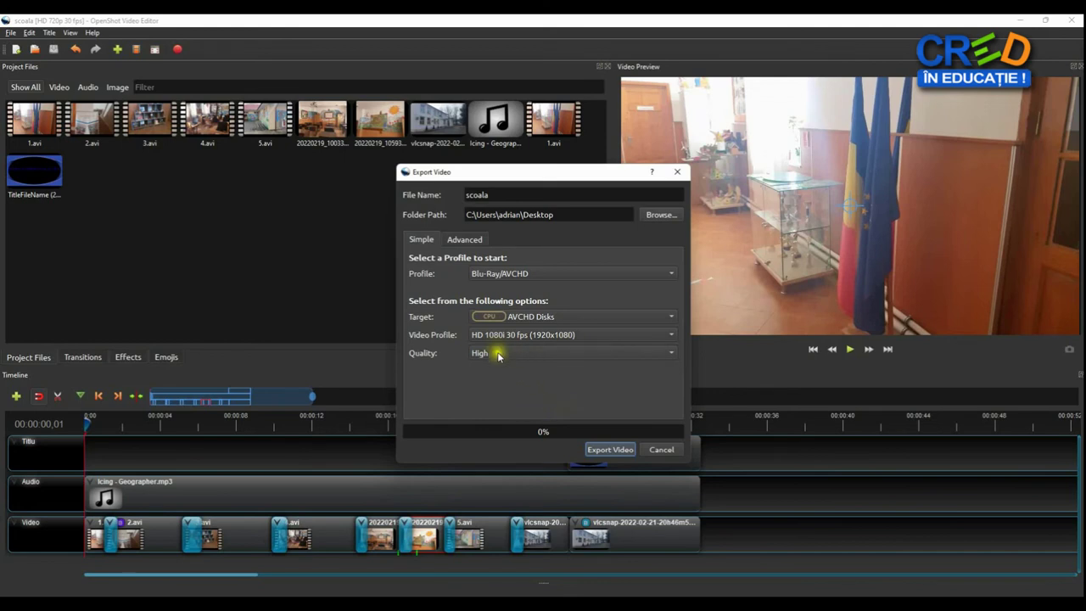
pyautogui.click(500, 355)
pyautogui.click(509, 355)
# Export the video, close the finished export, and watch scoala.mp4 full screen in VLC media player
pyautogui.click(610, 450)
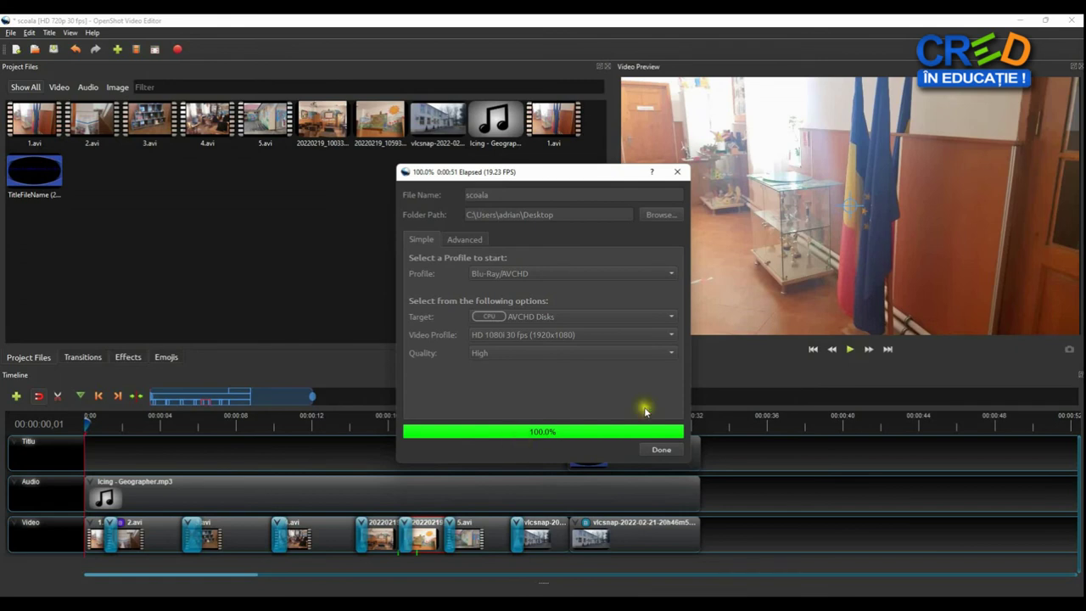
pyautogui.click(662, 450)
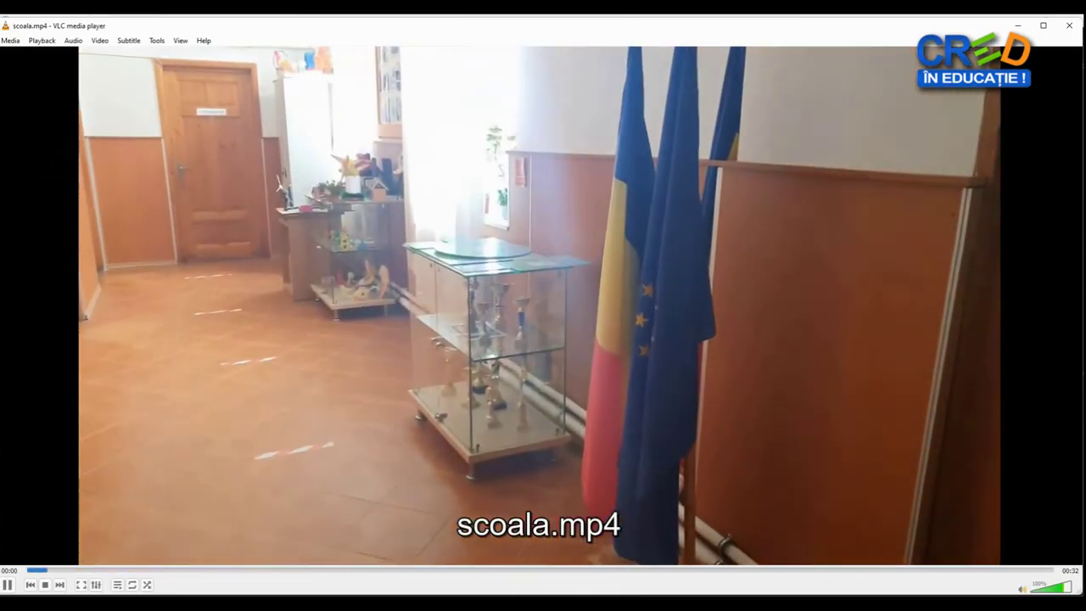
pyautogui.doubleClick(541, 268)
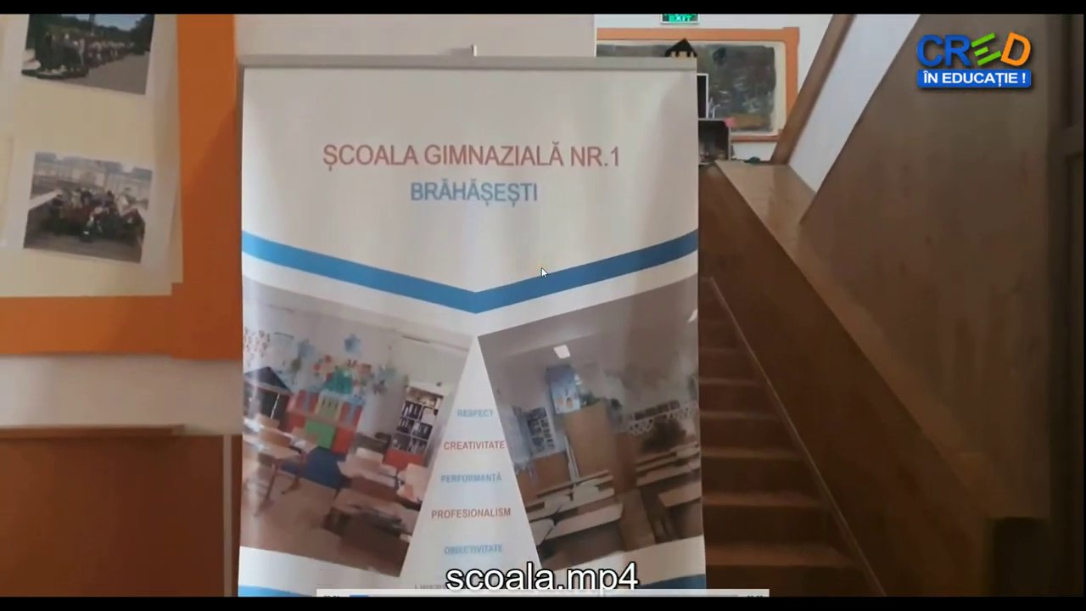